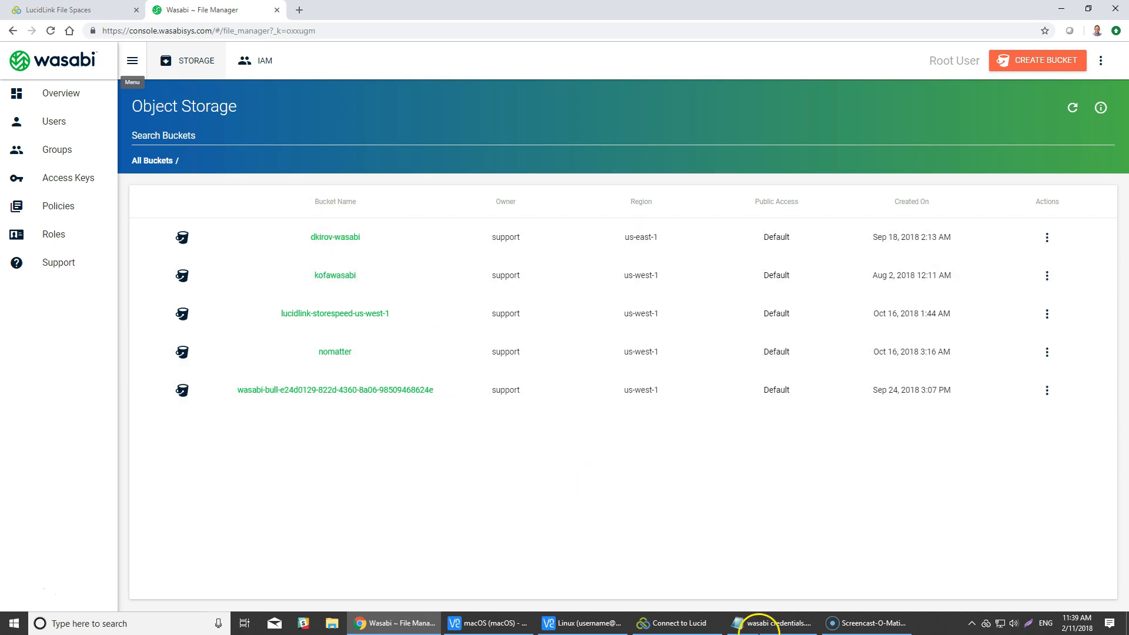
# - Look at the account's access keys in the Wasabi console and return to the bucket list
pyautogui.click(253, 58)
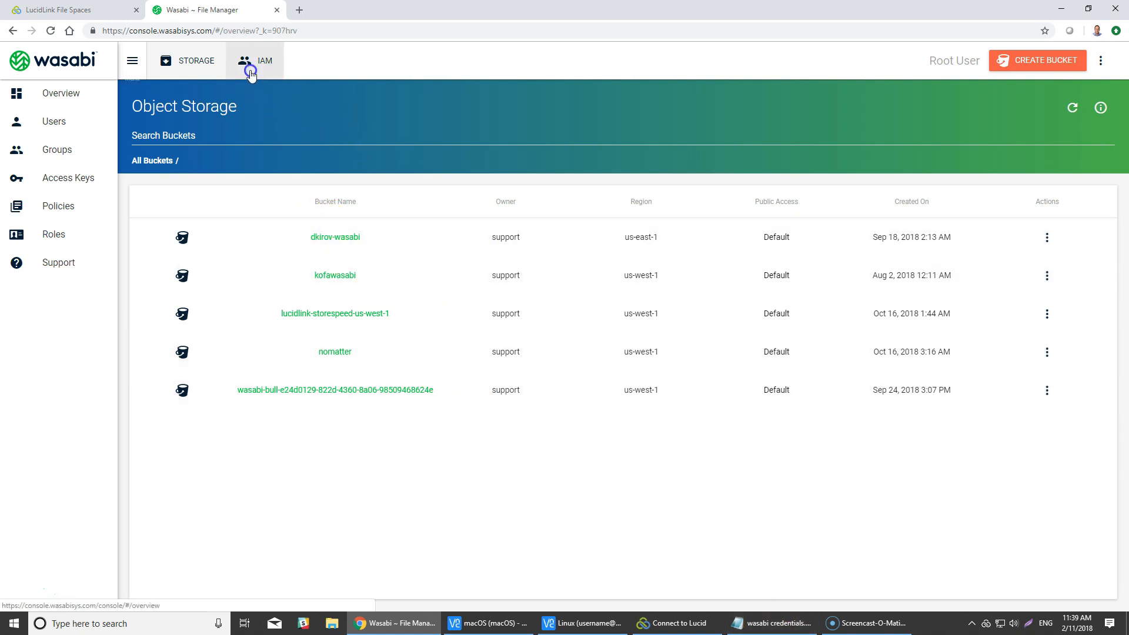
pyautogui.click(82, 186)
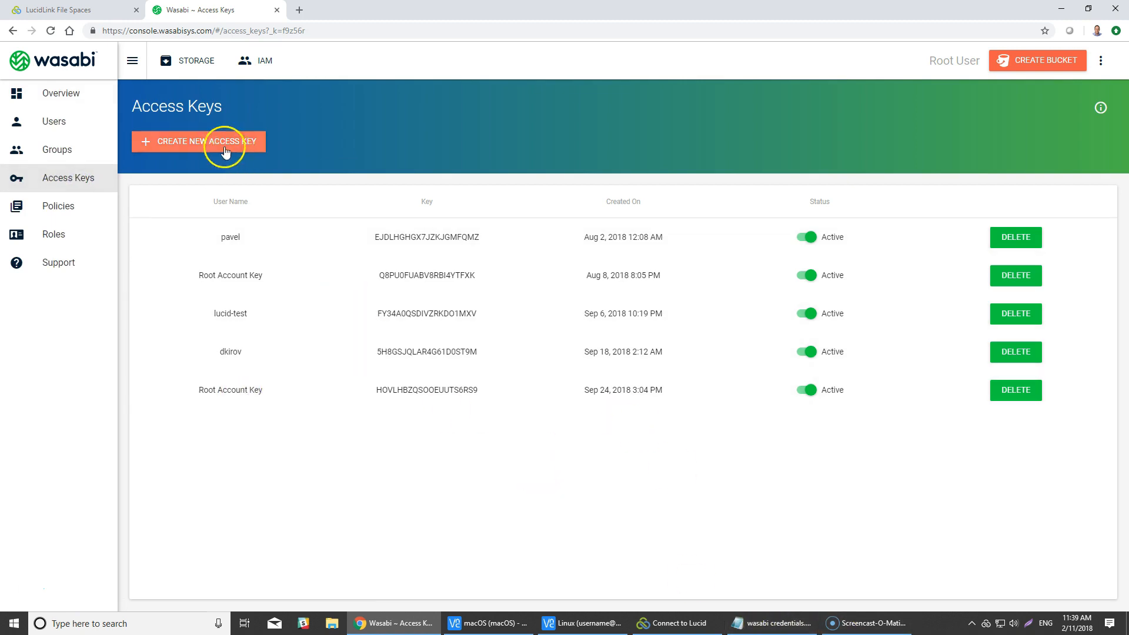
pyautogui.click(176, 61)
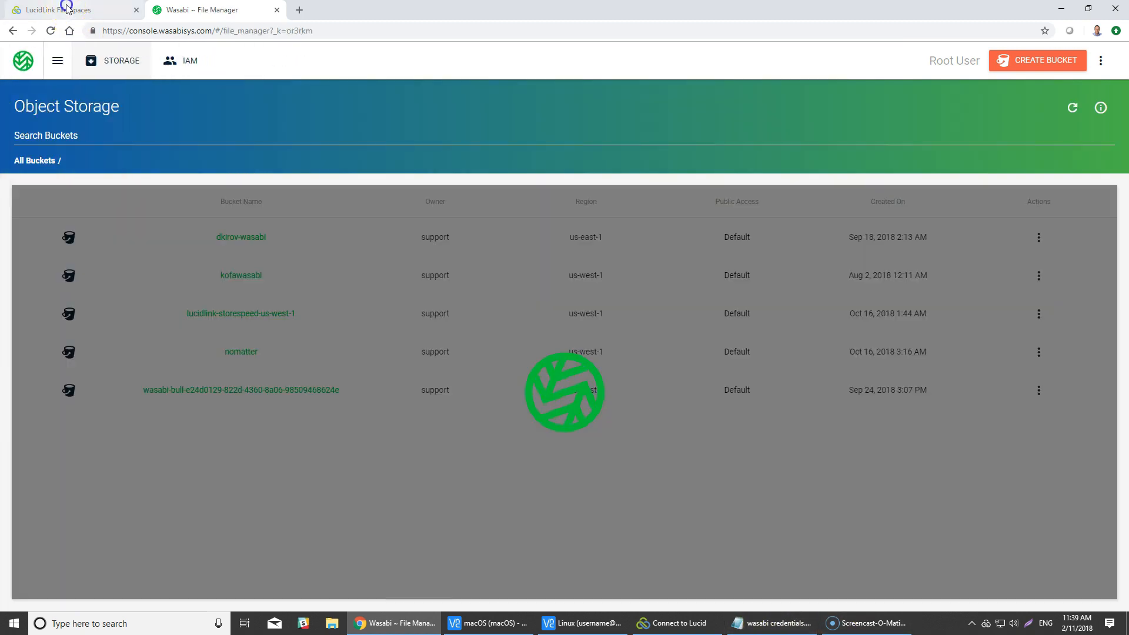
# - Switch to the LucidLink web portal and start a new file space named wasabi
pyautogui.click(59, 9)
pyautogui.click(312, 438)
pyautogui.click(456, 355)
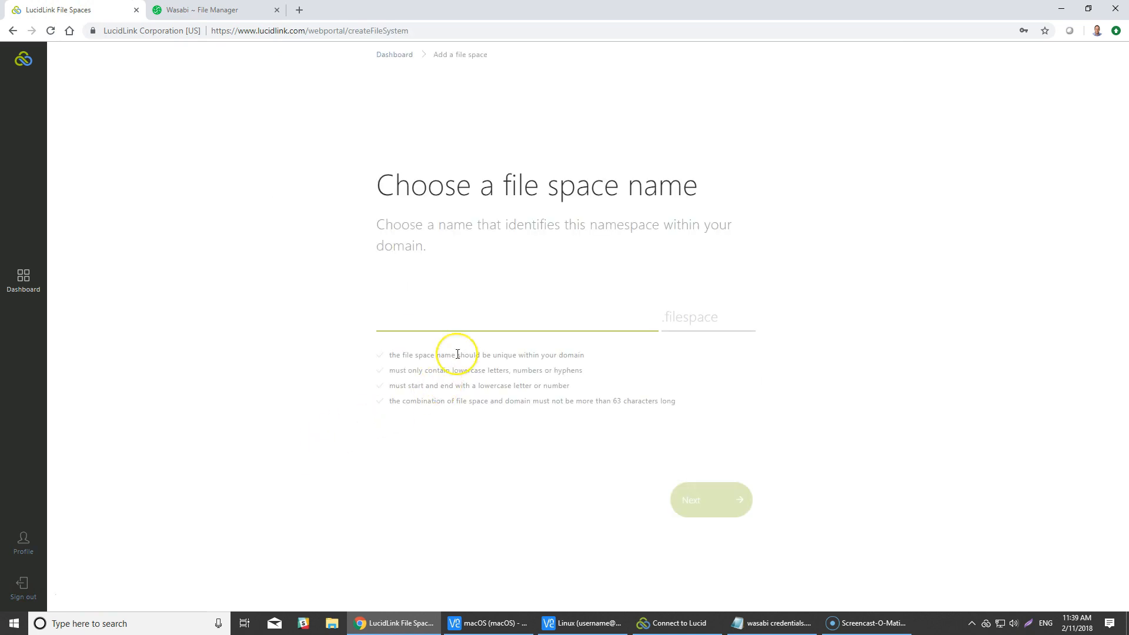
pyautogui.write('wasabi')
pyautogui.click(688, 503)
# - Choose the Your Storage plan for the file space with Wasabi Cloud as the provider
pyautogui.click(675, 530)
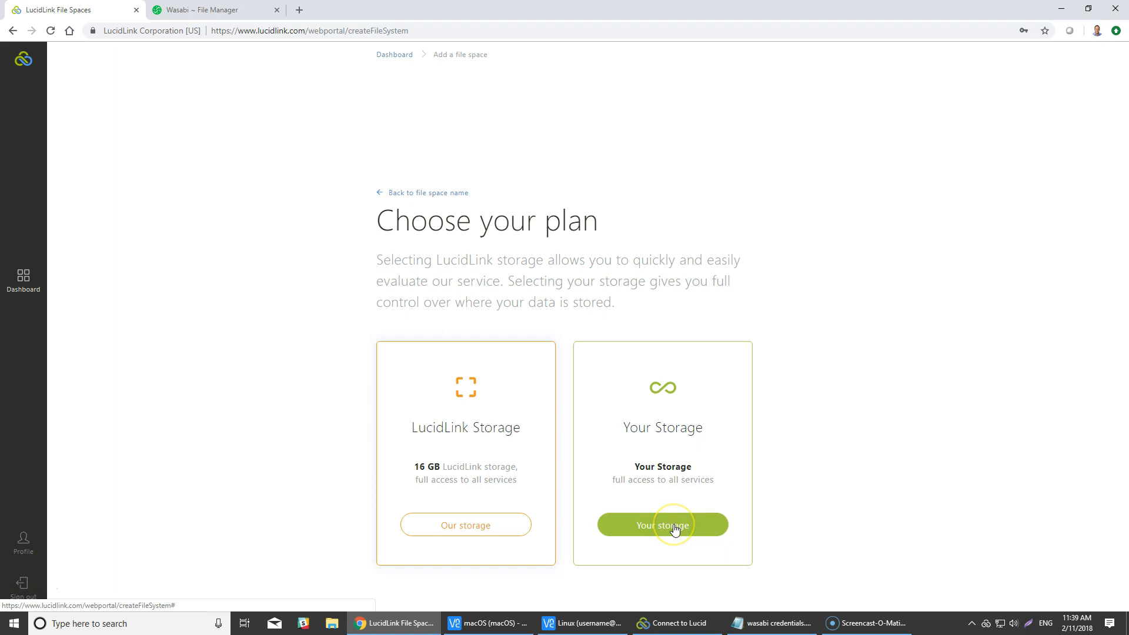
pyautogui.click(928, 522)
pyautogui.scroll(-3, 928, 522)
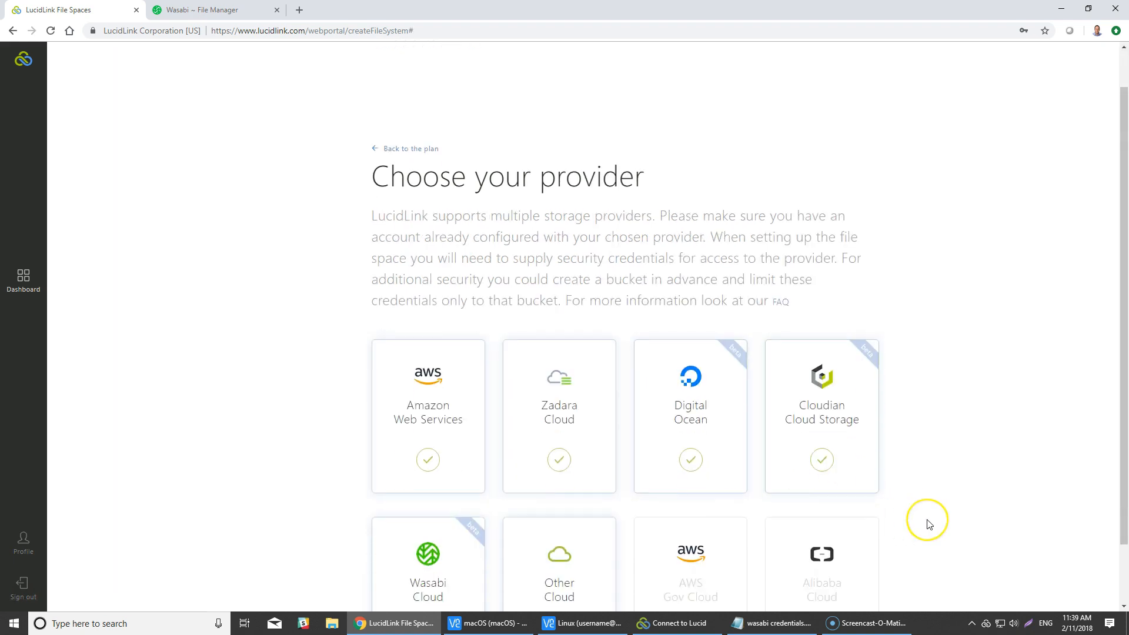
pyautogui.click(451, 532)
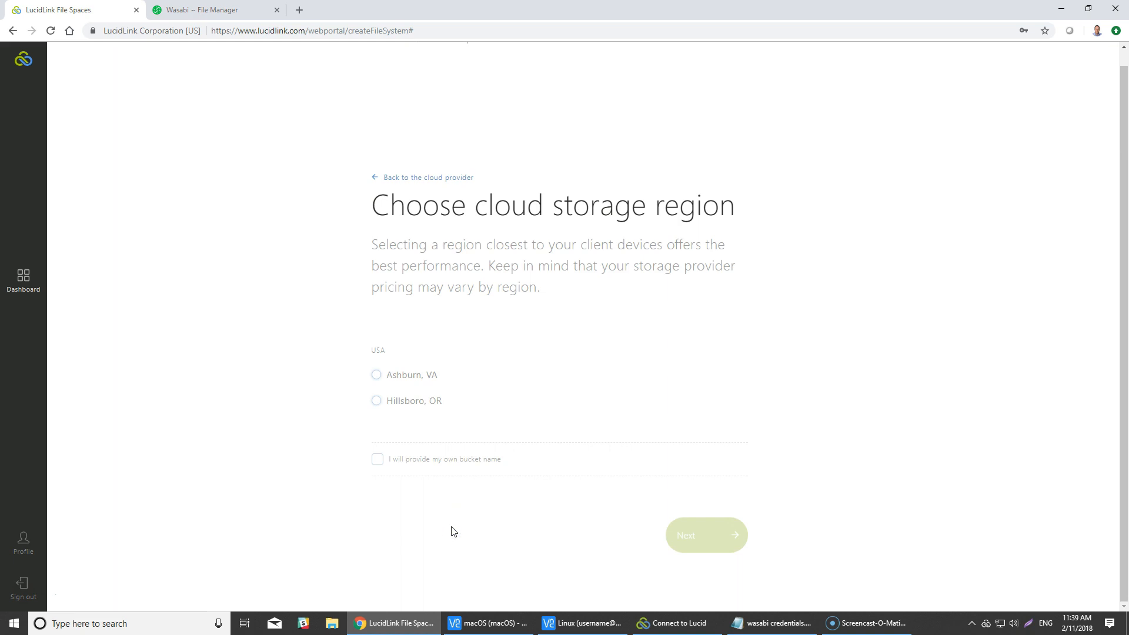
# - Select the Ashburn, VA storage region and create the wasabi file space
pyautogui.click(377, 375)
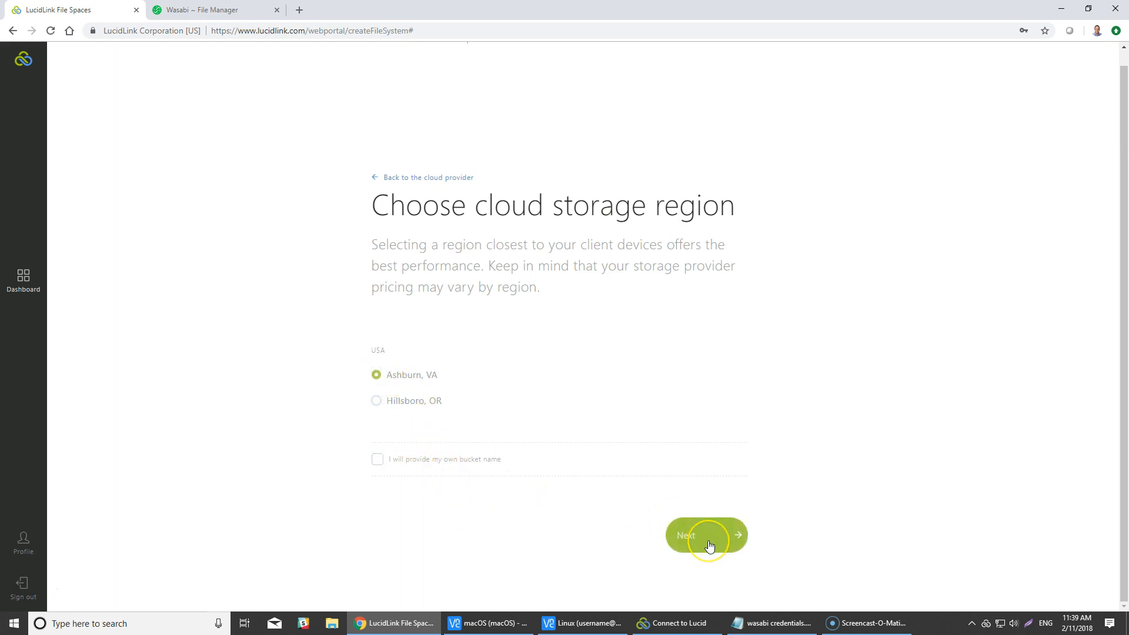
pyautogui.click(709, 546)
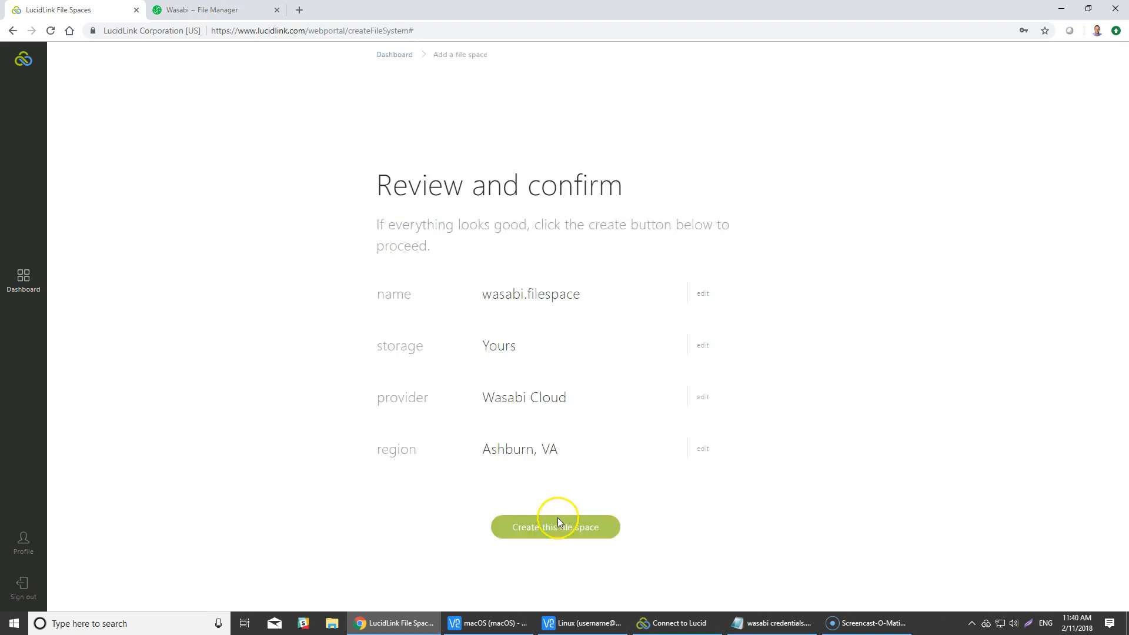
pyautogui.click(559, 532)
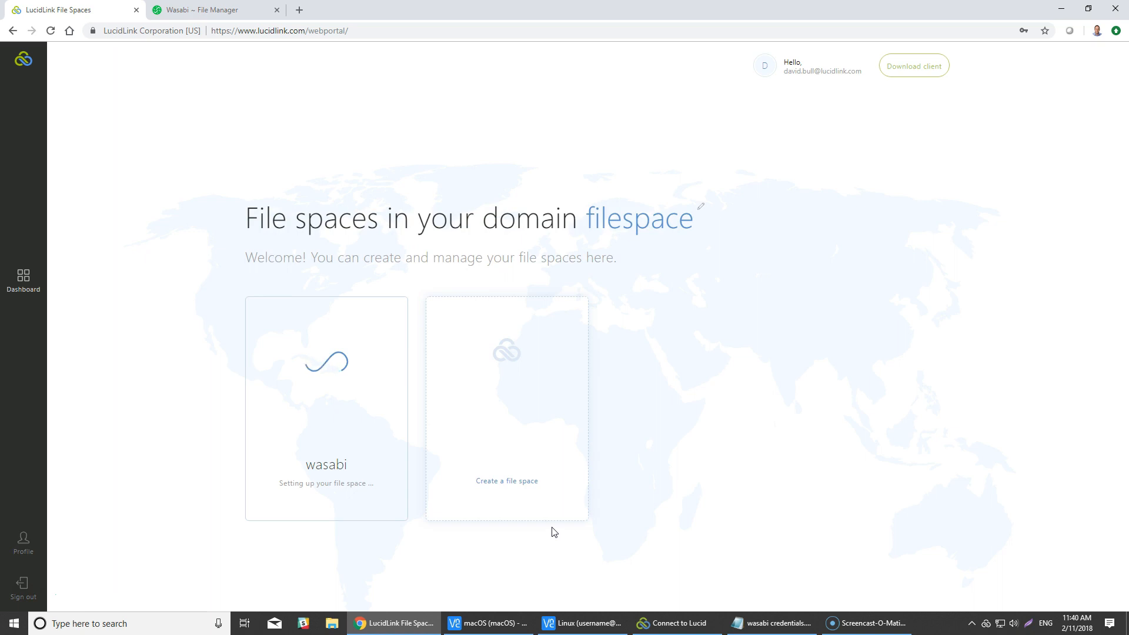
pyautogui.click(544, 527)
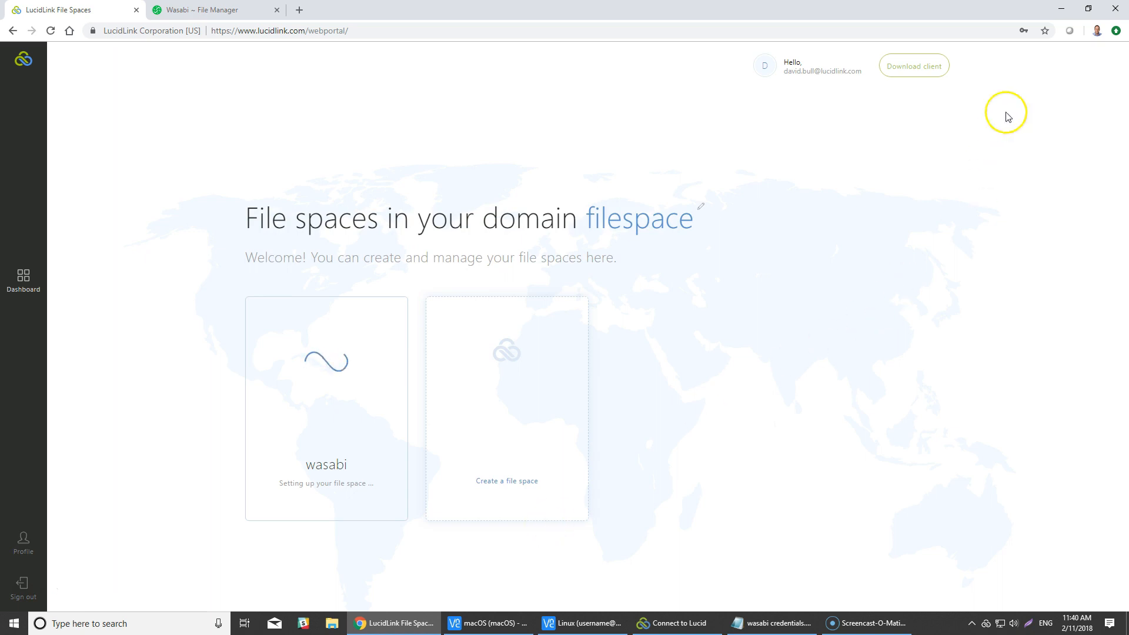
# - Minimize the browser and bring up the macOS and Linux VNC Viewer windows
pyautogui.click(1060, 10)
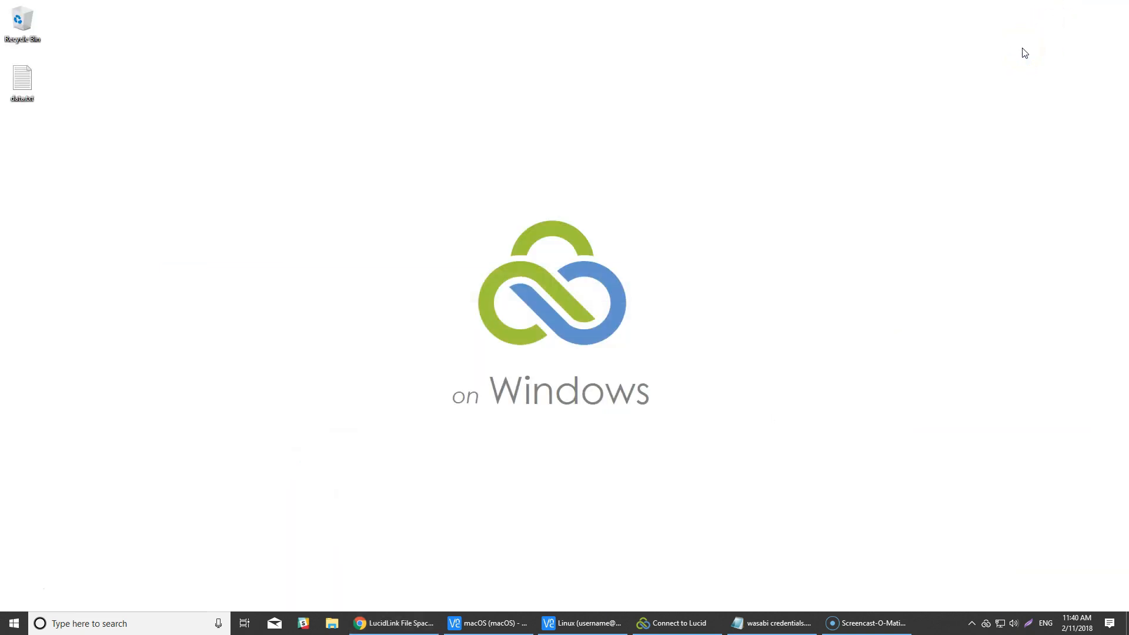
pyautogui.click(509, 622)
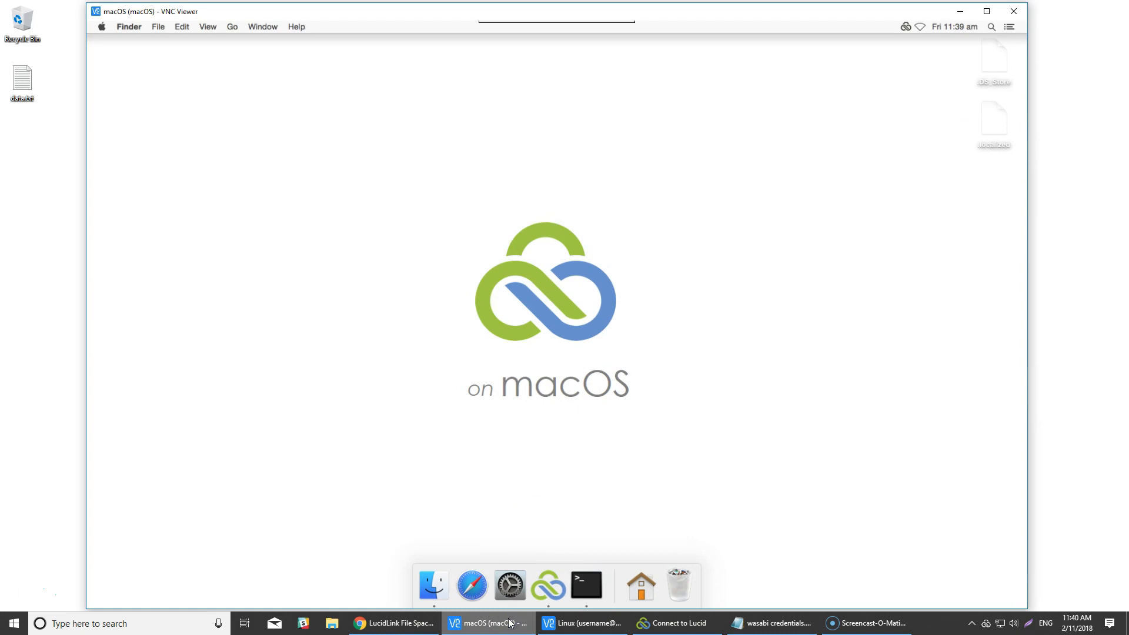
pyautogui.click(556, 624)
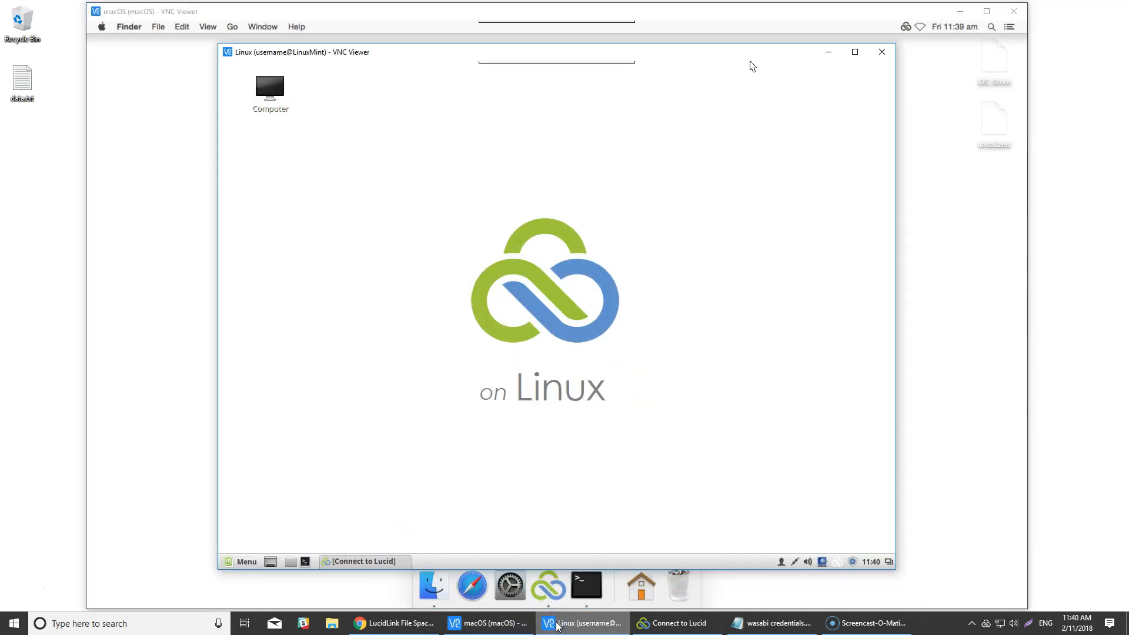
# - Inspect the contents and file properties of data.txt on the Windows desktop
pyautogui.doubleClick(21, 81)
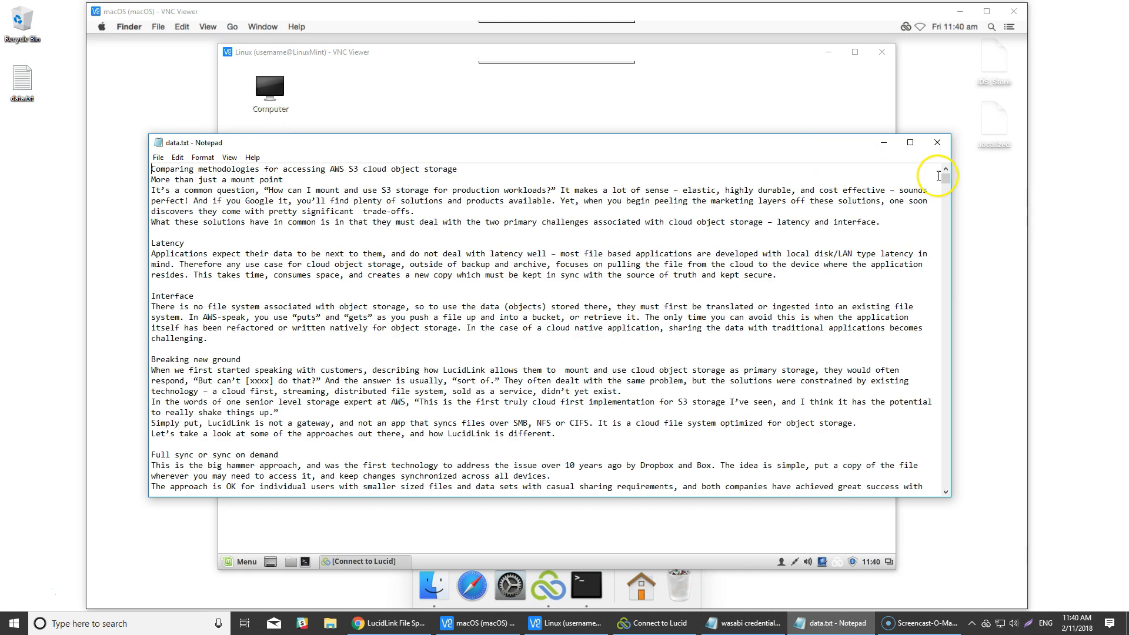
pyautogui.moveTo(945, 177); pyautogui.dragTo(943, 333)
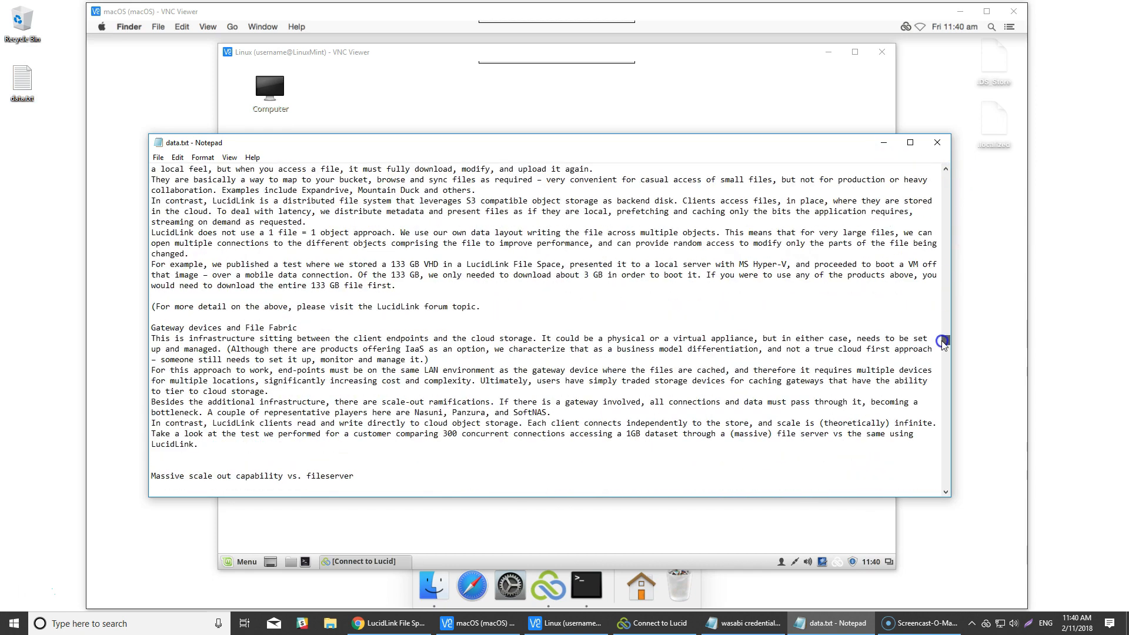
pyautogui.click(937, 143)
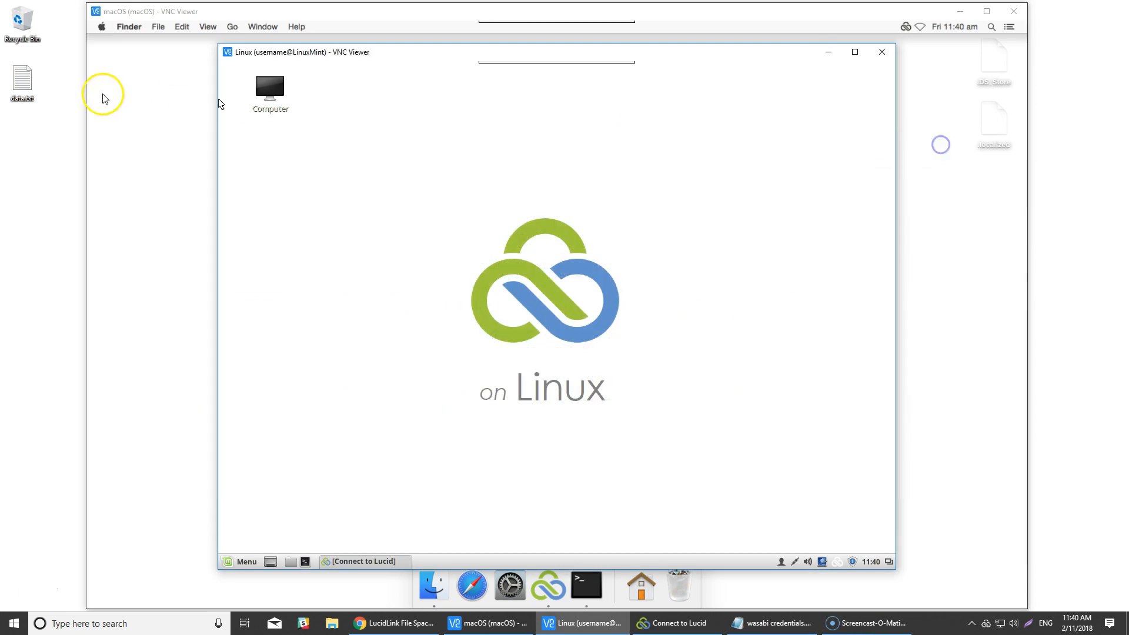
pyautogui.rightClick(22, 81)
pyautogui.click(80, 289)
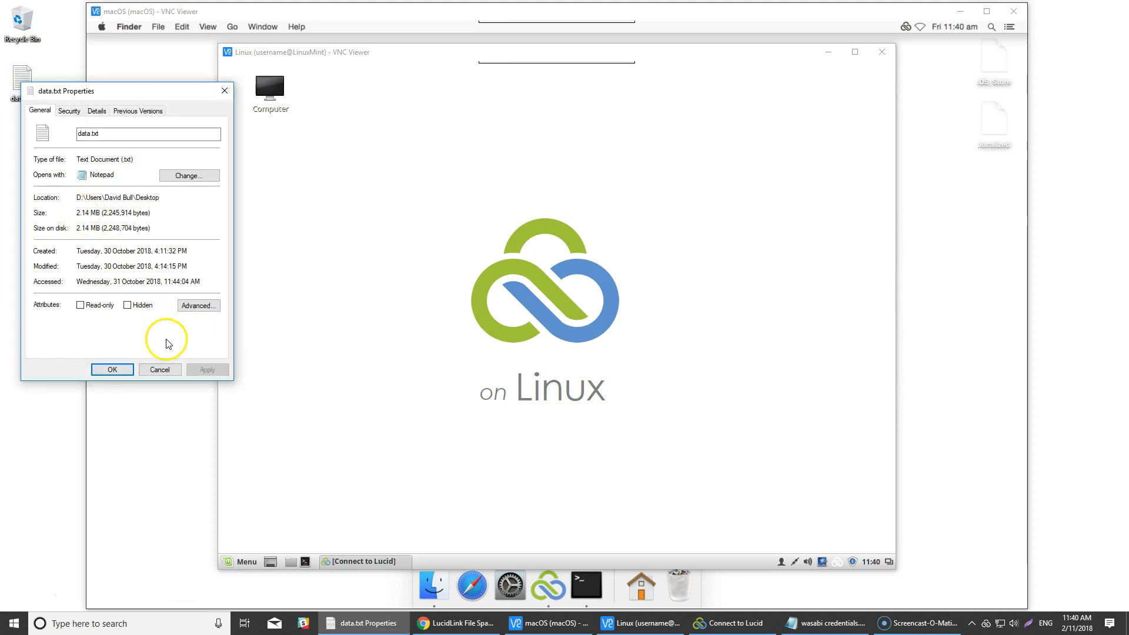
pyautogui.click(170, 371)
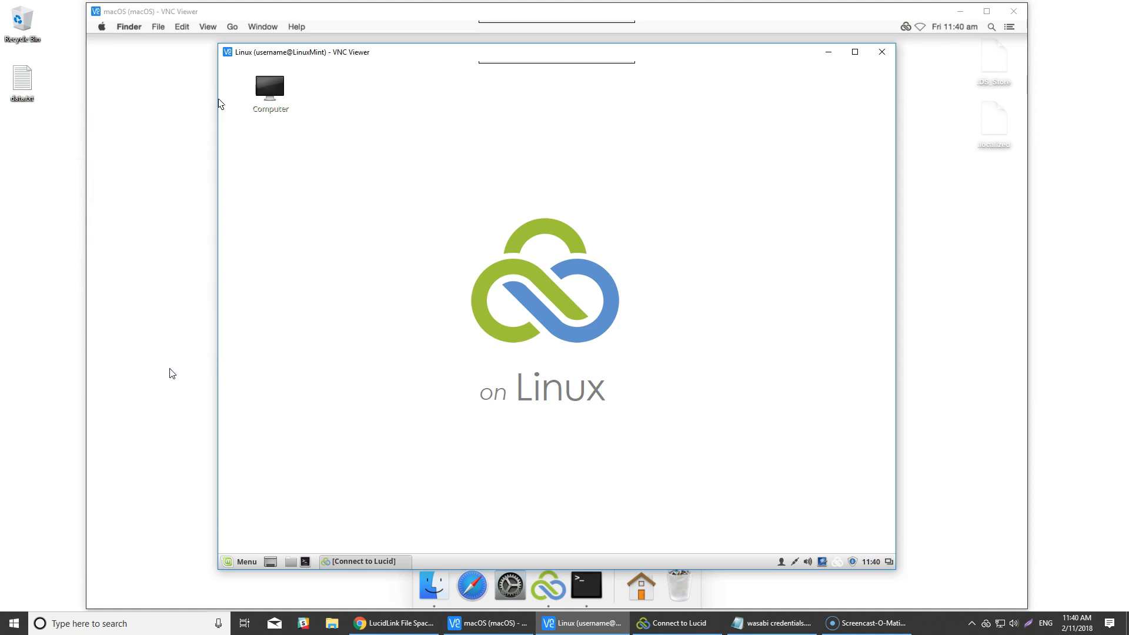
# - Minimize both remote desktops, return to the LucidLink portal in Chrome and start initializing the wasabi file space through the desktop client
pyautogui.click(829, 52)
pyautogui.click(959, 11)
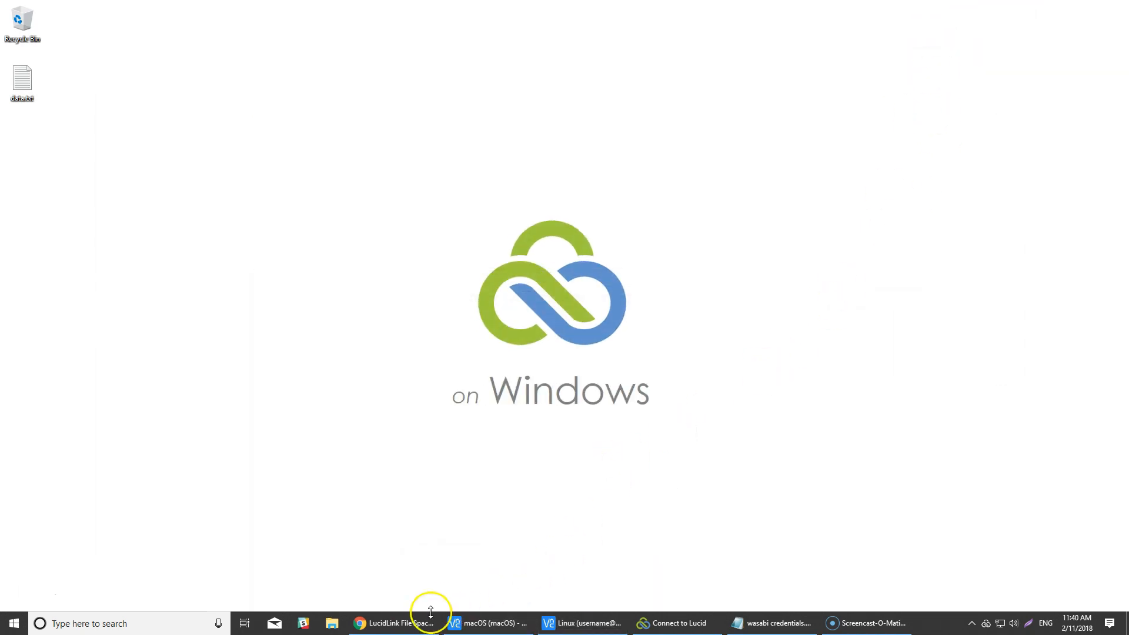
pyautogui.click(417, 623)
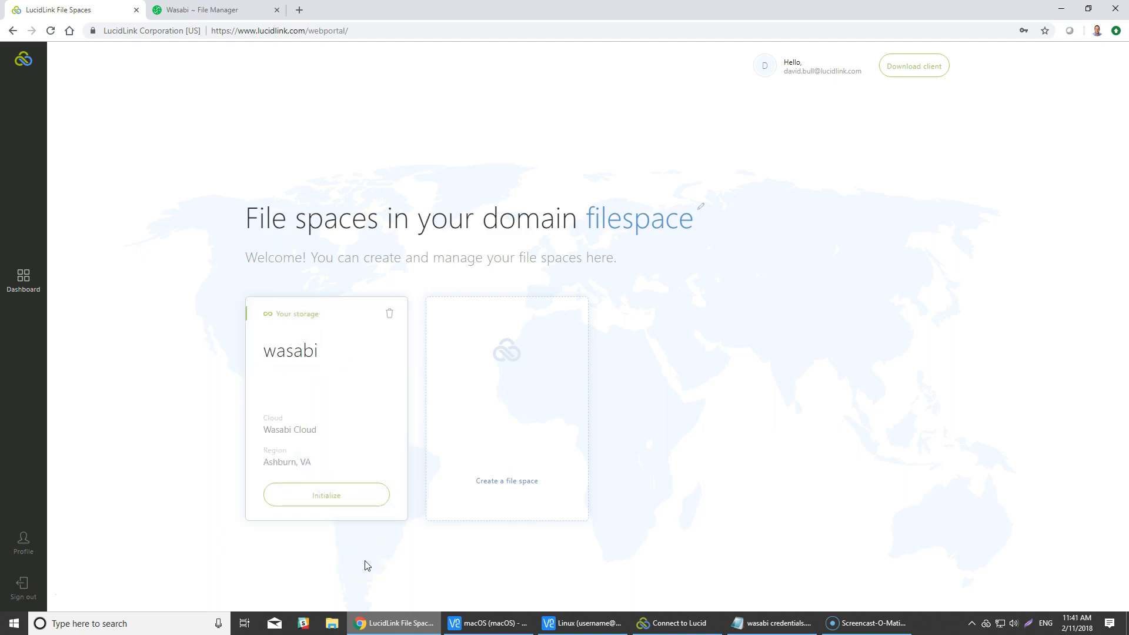
pyautogui.click(352, 504)
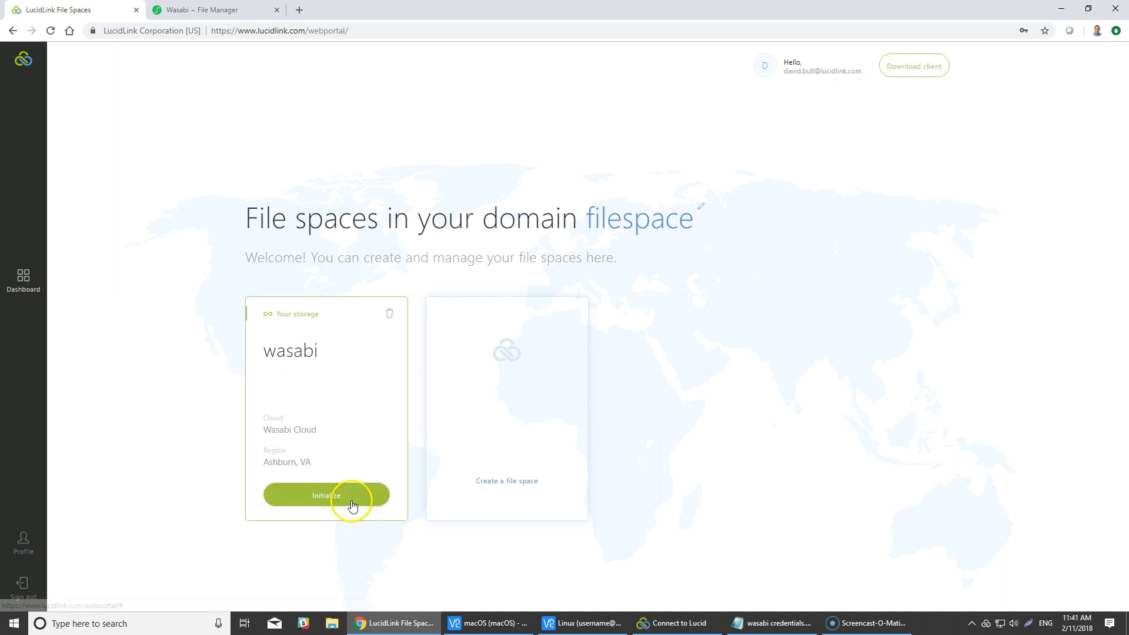
pyautogui.click(351, 498)
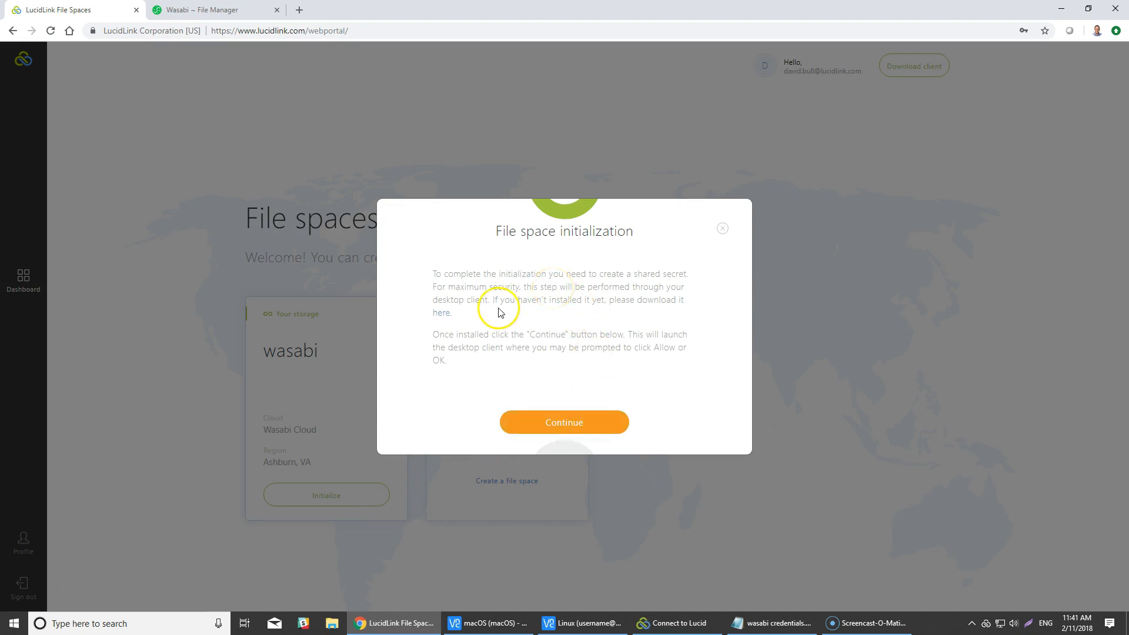
pyautogui.click(597, 423)
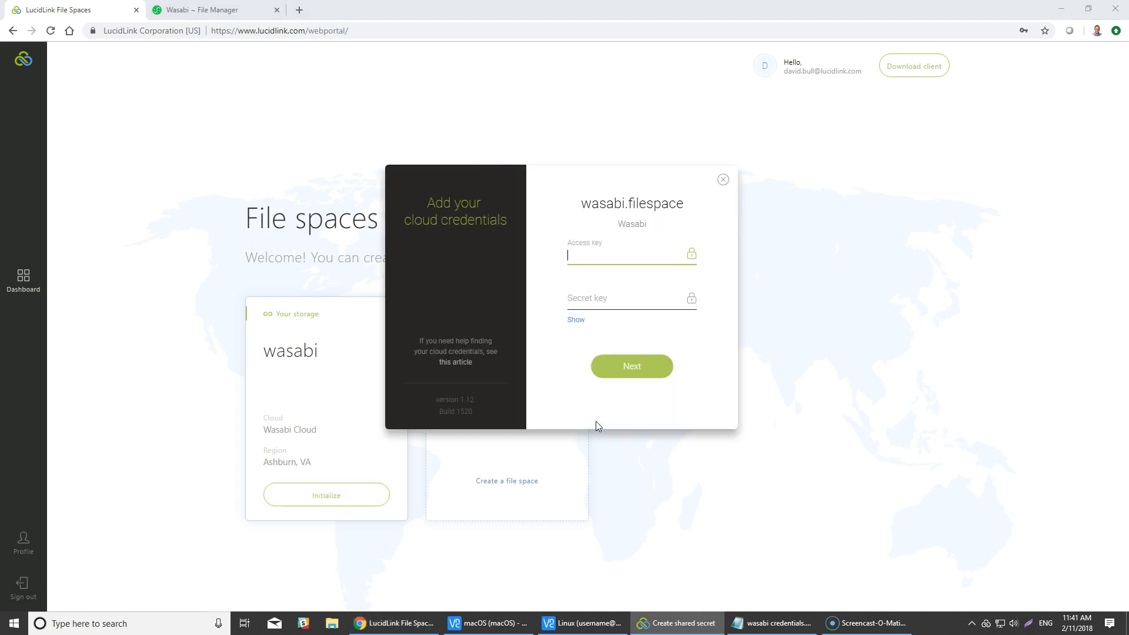
# - Copy the access key from wasabi credentials.csv in Notepad into the Access key field of the LucidLink client
pyautogui.click(768, 626)
pyautogui.moveTo(348, 170); pyautogui.dragTo(440, 169)
pyautogui.hotkey('ctrl', 'c')
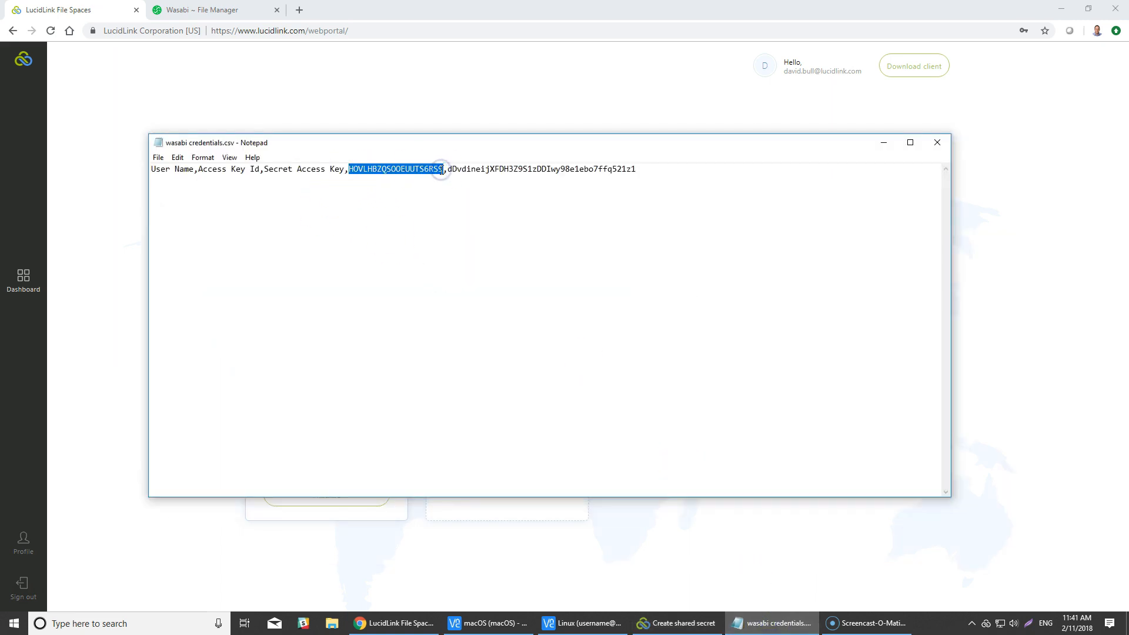
pyautogui.click(494, 8)
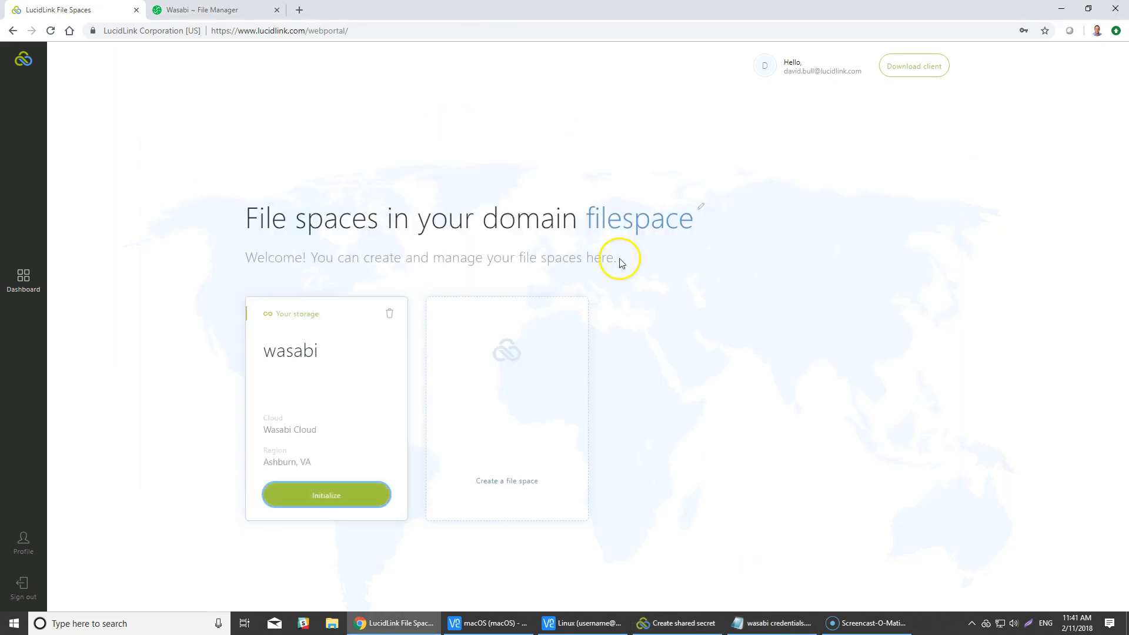
pyautogui.click(676, 623)
pyautogui.hotkey('ctrl', 'v')
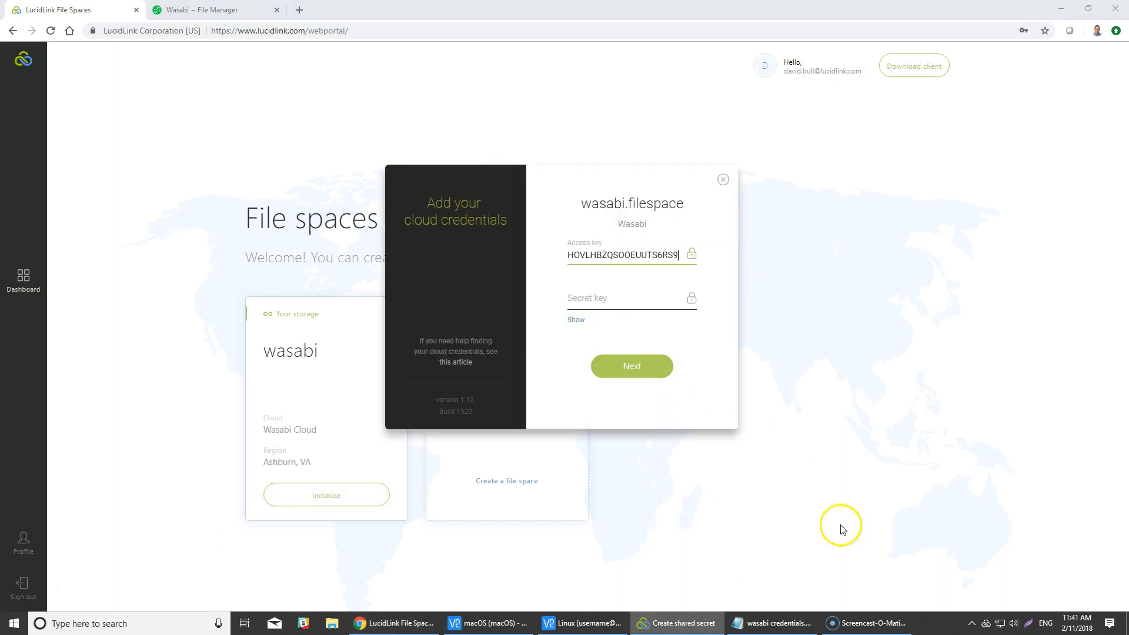
# - Copy the secret key from wasabi credentials.csv into the Secret key field, close the file and submit the cloud credentials
pyautogui.click(773, 623)
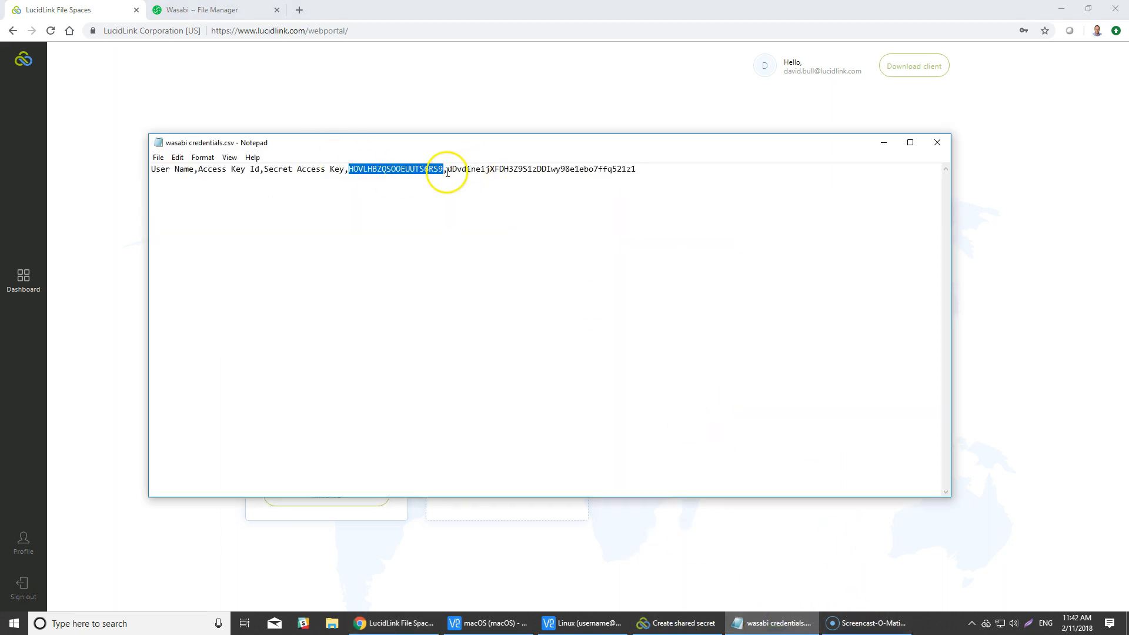
pyautogui.moveTo(447, 172); pyautogui.dragTo(636, 170)
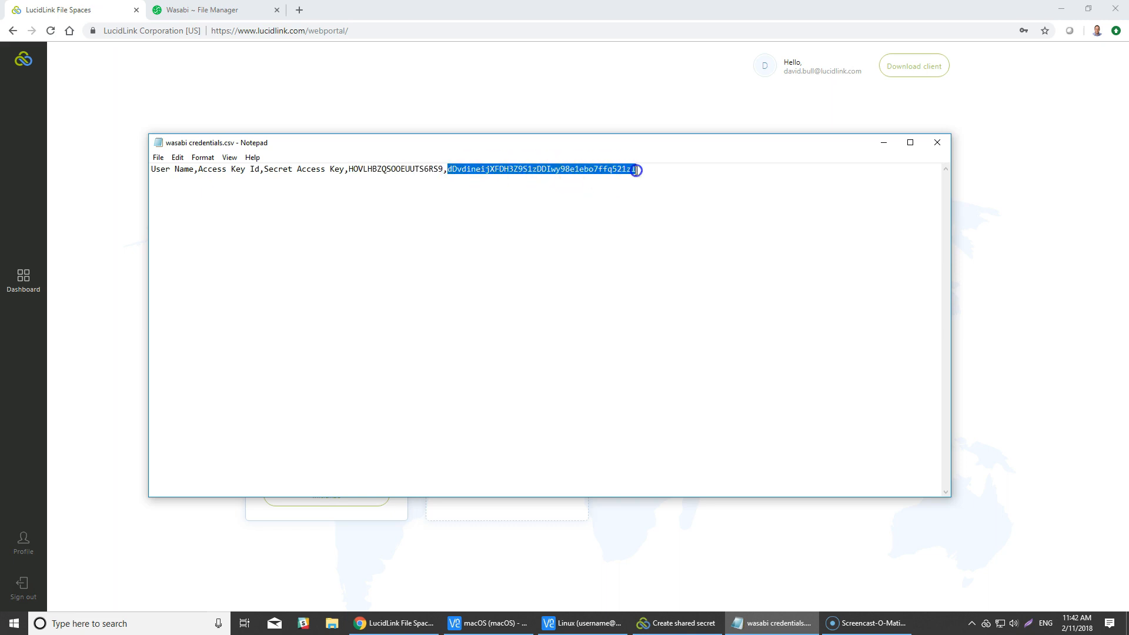
pyautogui.click(937, 143)
pyautogui.click(622, 305)
pyautogui.hotkey('ctrl', 'v')
pyautogui.click(630, 369)
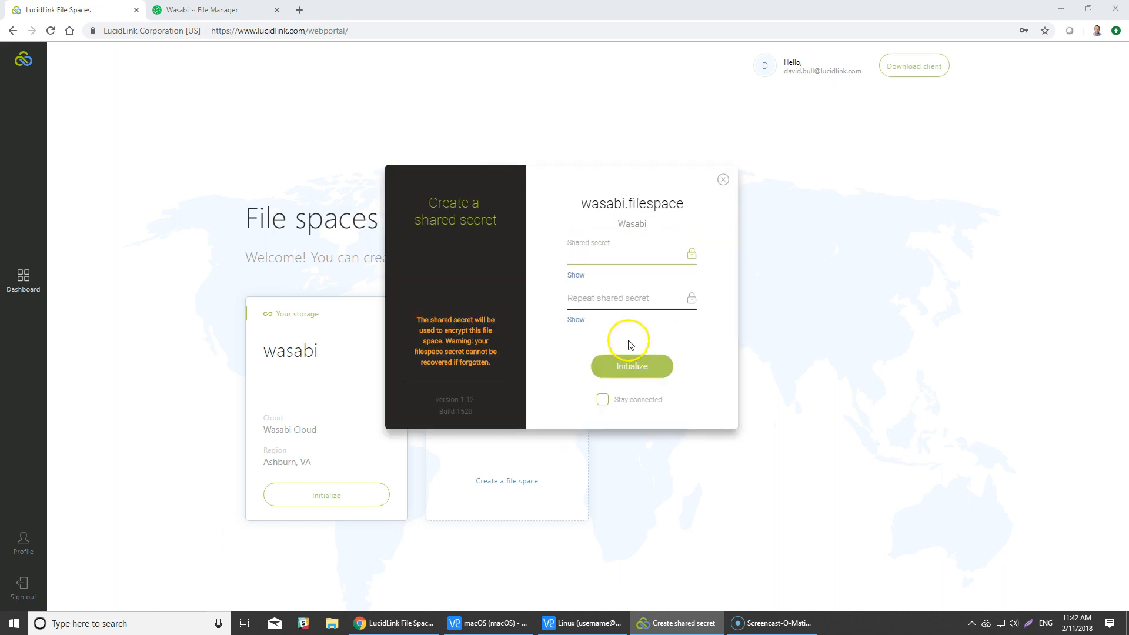
# - Enter and repeat the shared secret with the first entry shown, and initialize wasabi.filespace
pyautogui.click(578, 275)
pyautogui.click(619, 256)
pyautogui.write('12345')
pyautogui.click(618, 297)
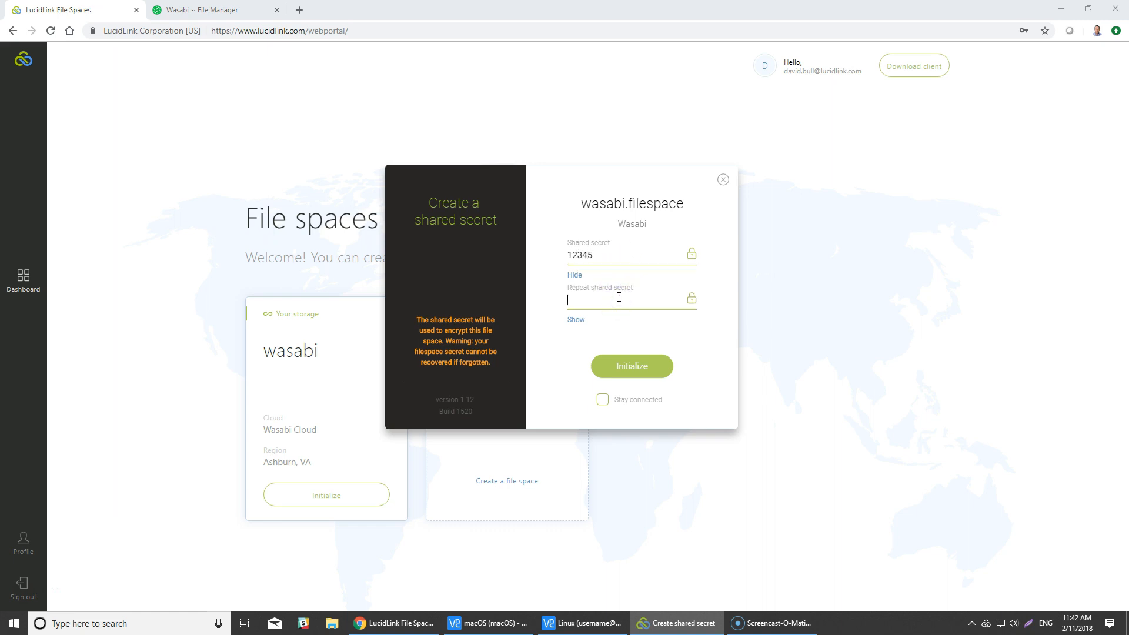
pyautogui.write('12345')
pyautogui.click(639, 366)
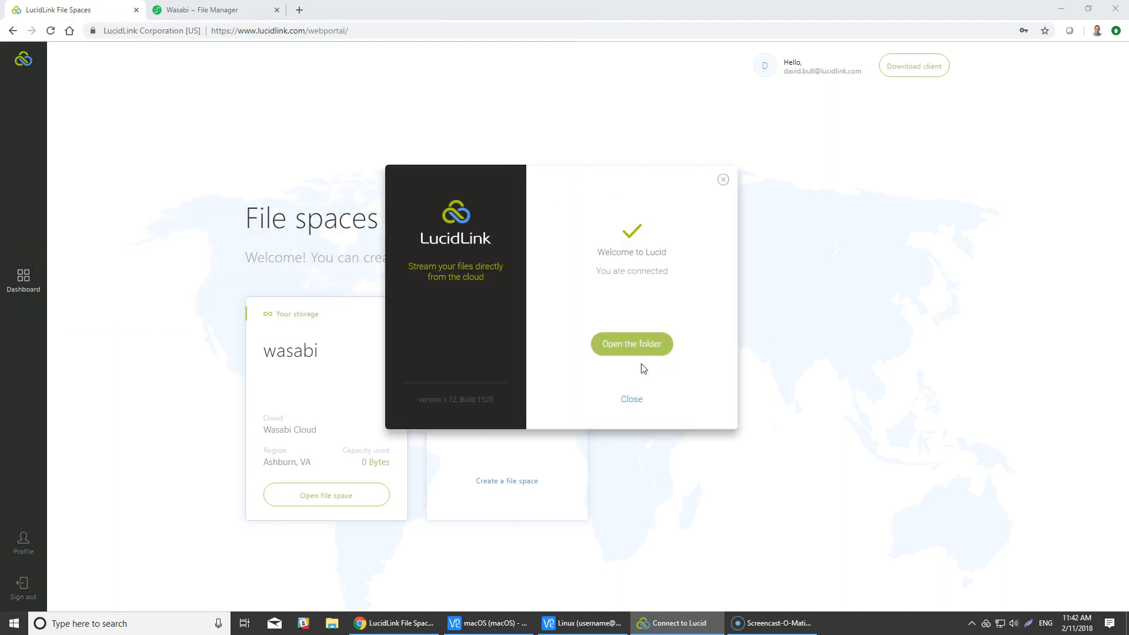
# - Open the connected wasabi file space folder and create a folder named Windows in it
pyautogui.click(642, 345)
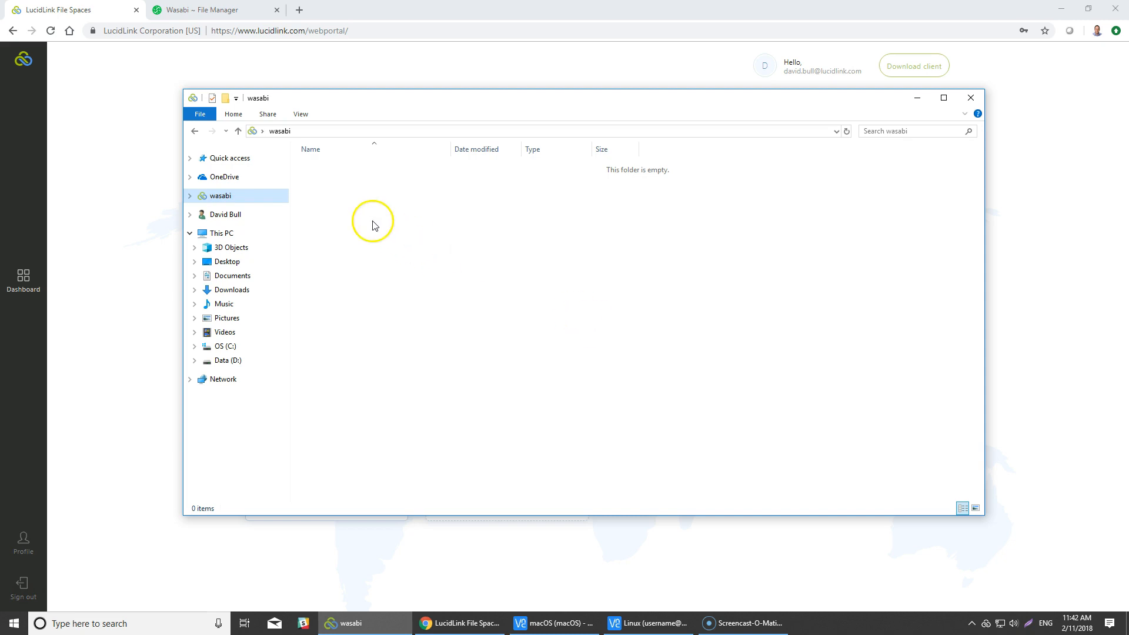
pyautogui.rightClick(345, 203)
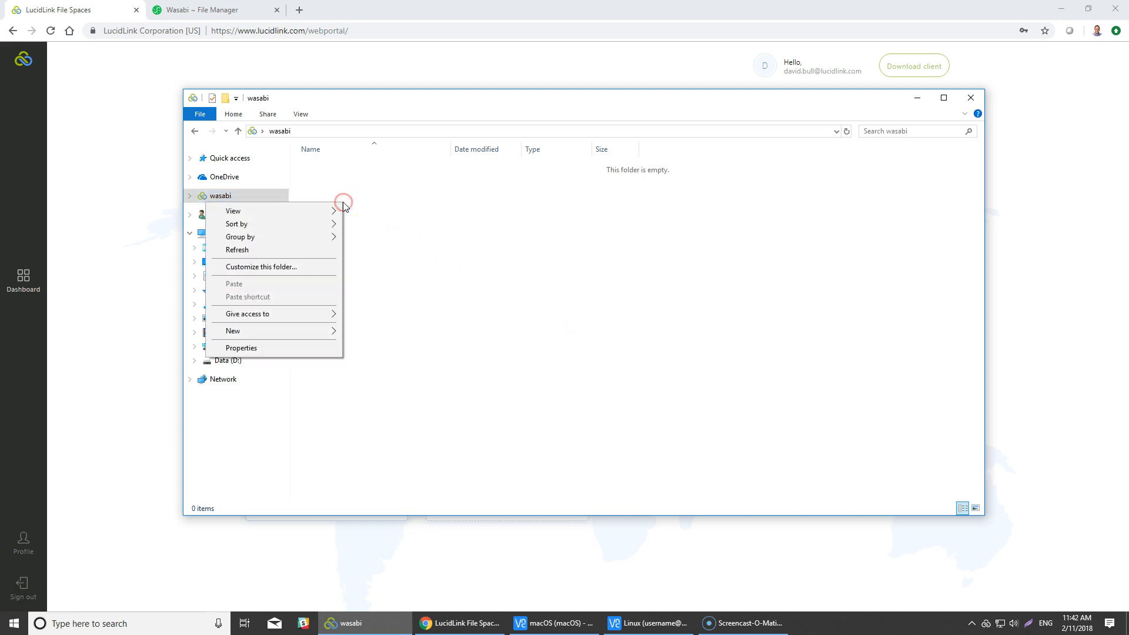
pyautogui.click(300, 330)
pyautogui.click(370, 330)
pyautogui.write('Windows')
pyautogui.press('Return')
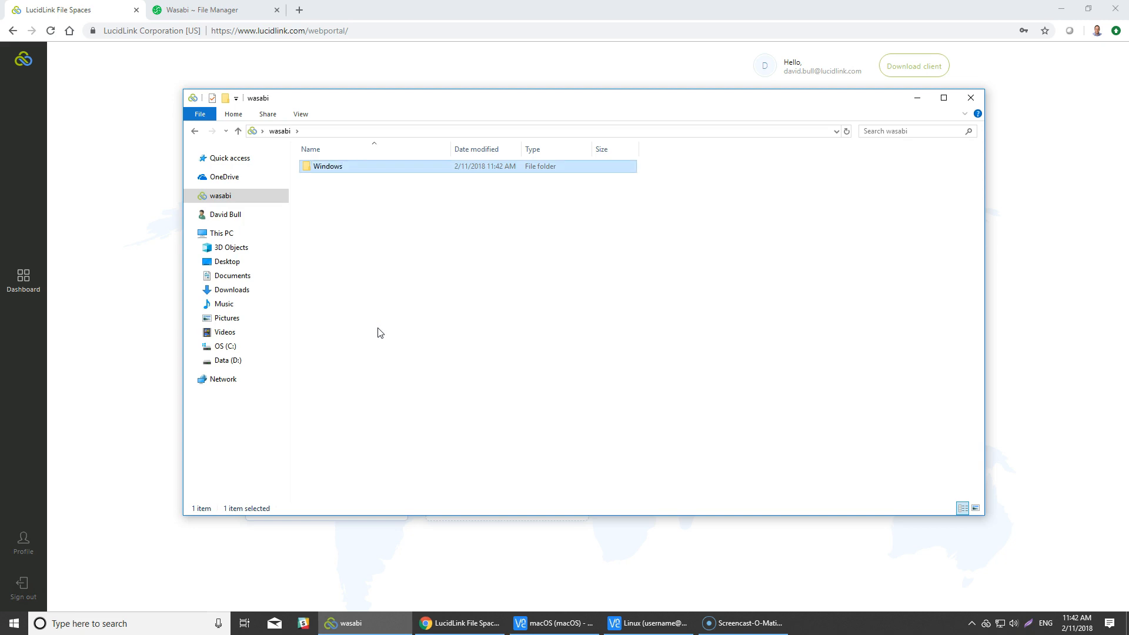
# - Copy data.txt from the desktop into the wasabi file space folder
pyautogui.click(1061, 9)
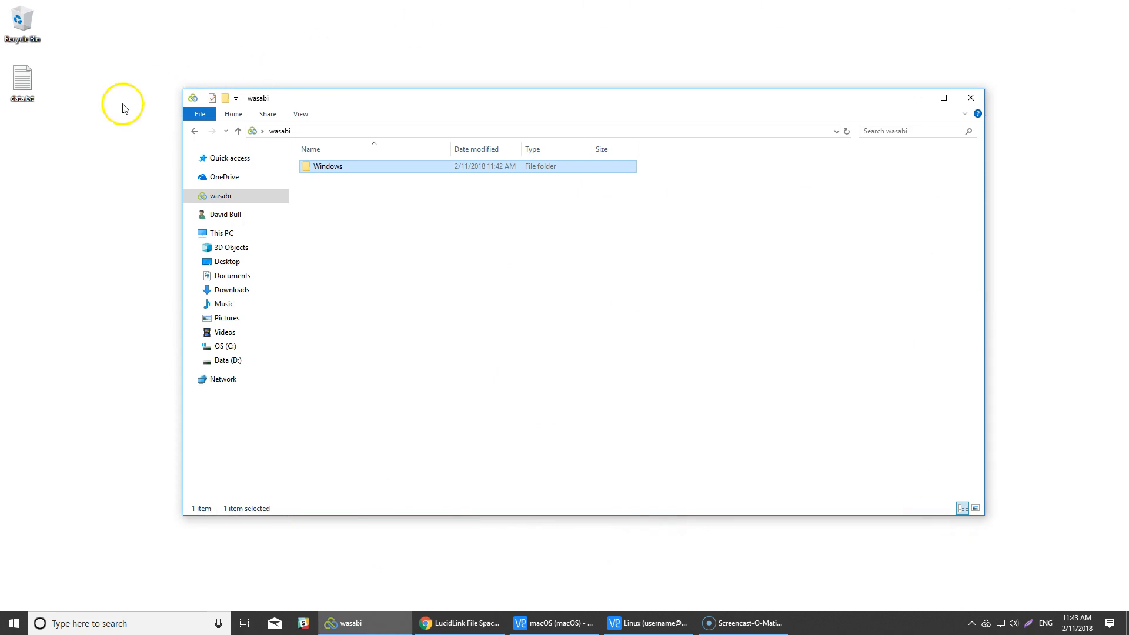
pyautogui.click(24, 86)
pyautogui.rightClick(24, 85)
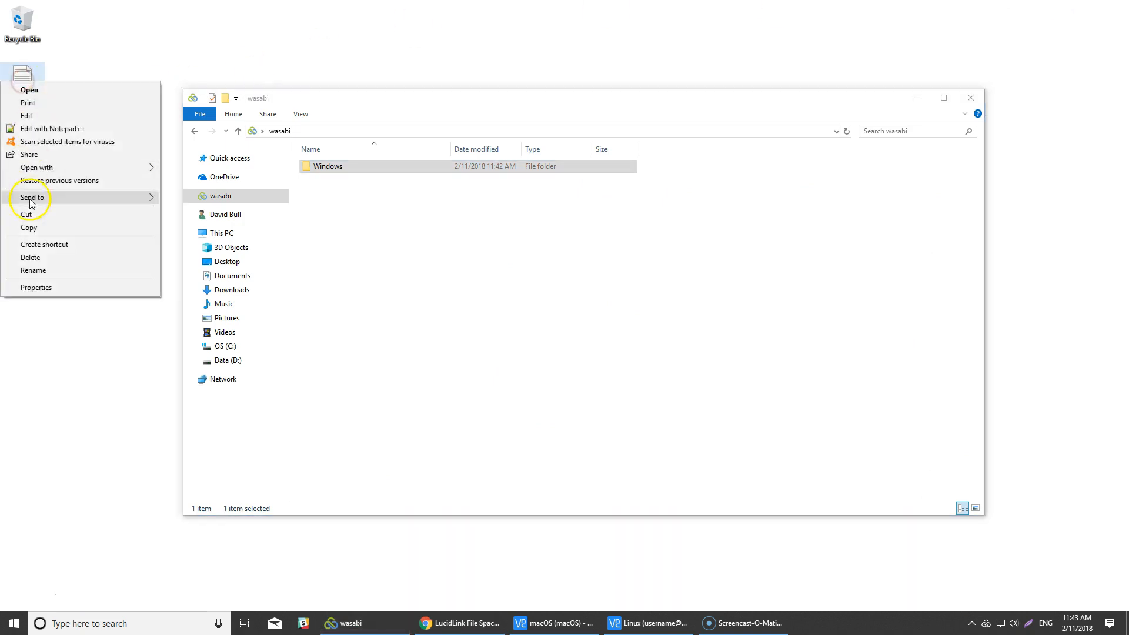
pyautogui.click(43, 225)
pyautogui.click(328, 222)
pyautogui.rightClick(328, 223)
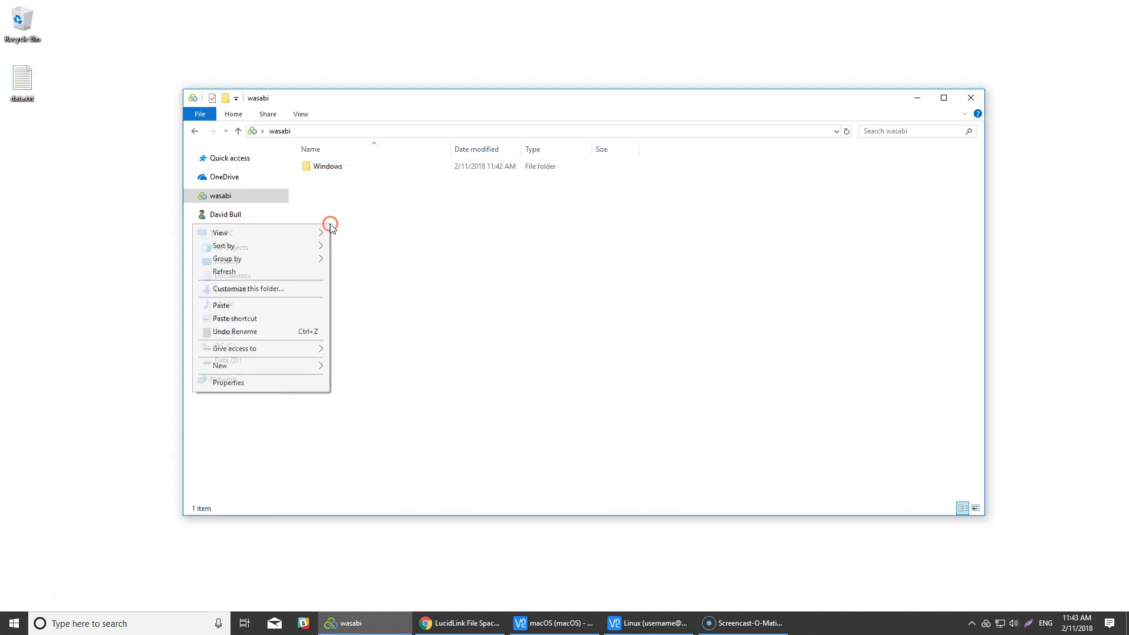
pyautogui.click(276, 306)
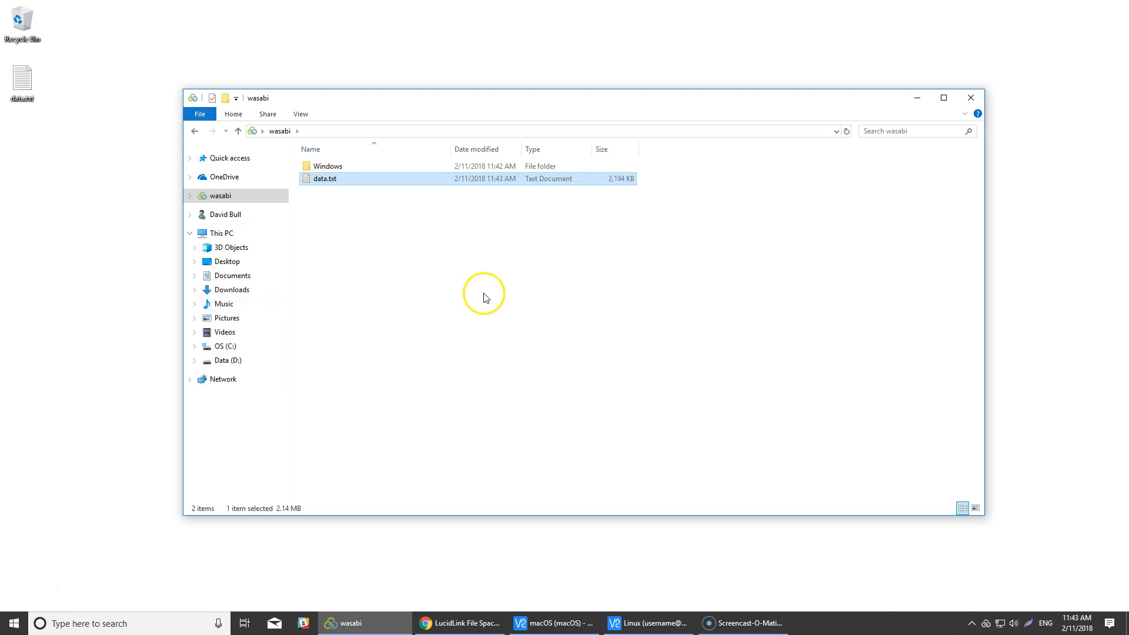
# - Check the upload status in the LucidLink client, and view the wasabi file space's used capacity in the web portal
pyautogui.click(988, 625)
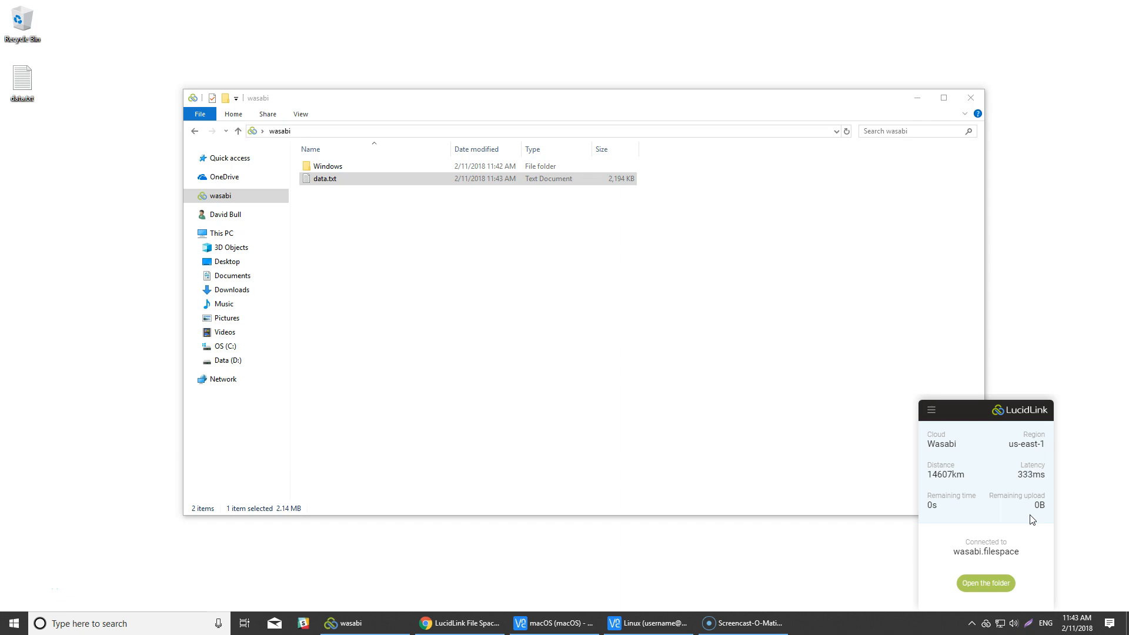
pyautogui.click(597, 182)
pyautogui.click(482, 618)
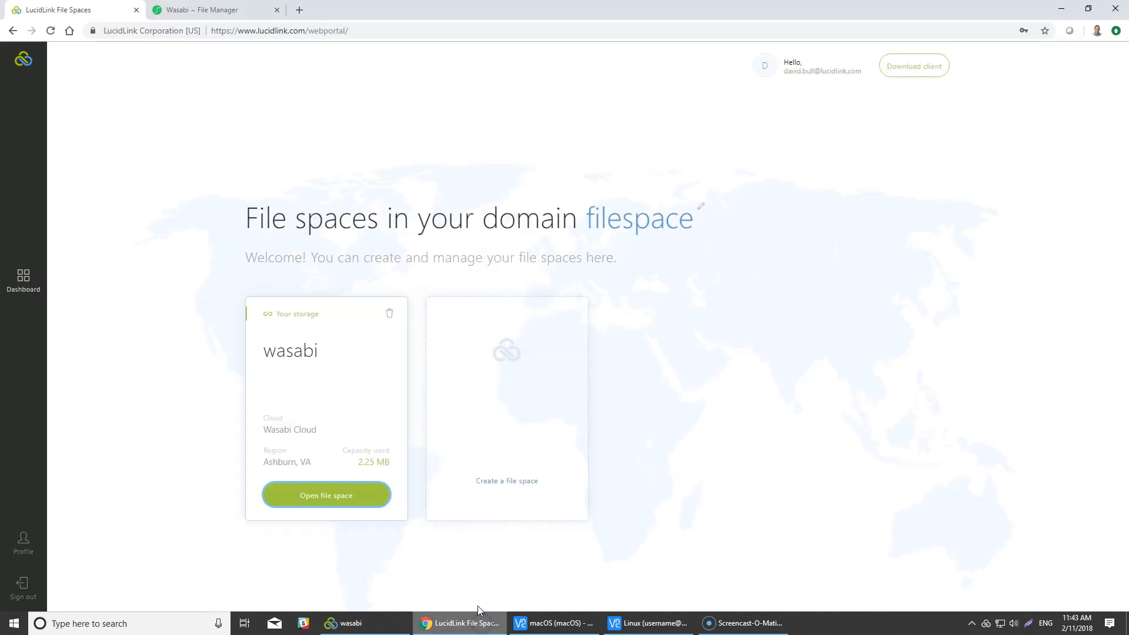
# - Switch to the Wasabi console, refresh the bucket list and examine the objects in the newly created wasabi-filespace bucket
pyautogui.click(214, 12)
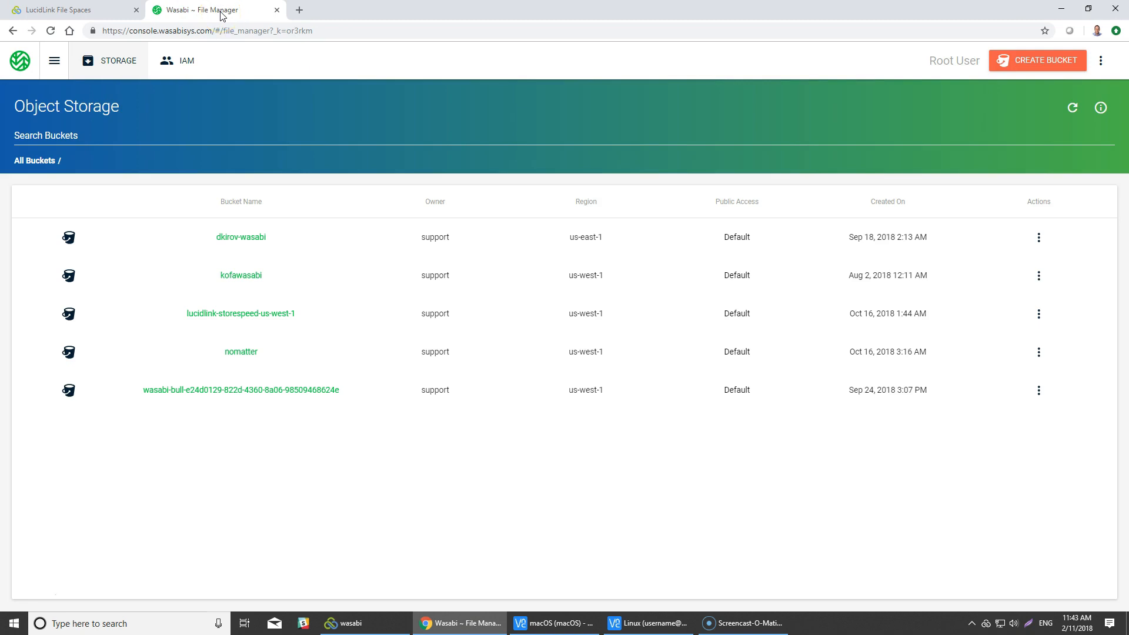
pyautogui.click(51, 32)
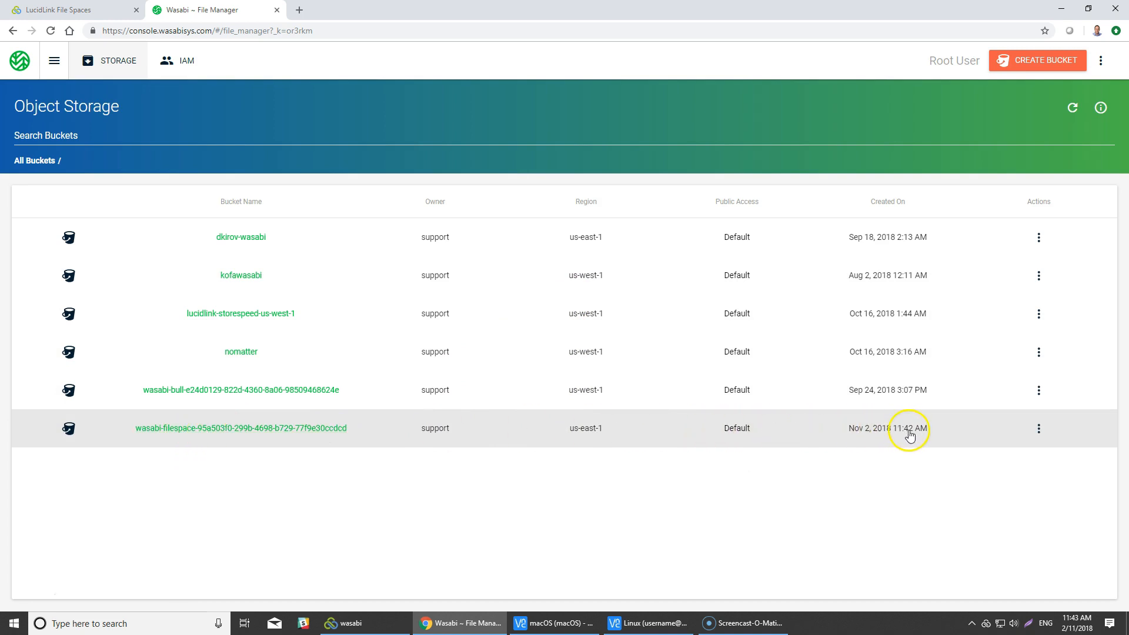
pyautogui.click(268, 431)
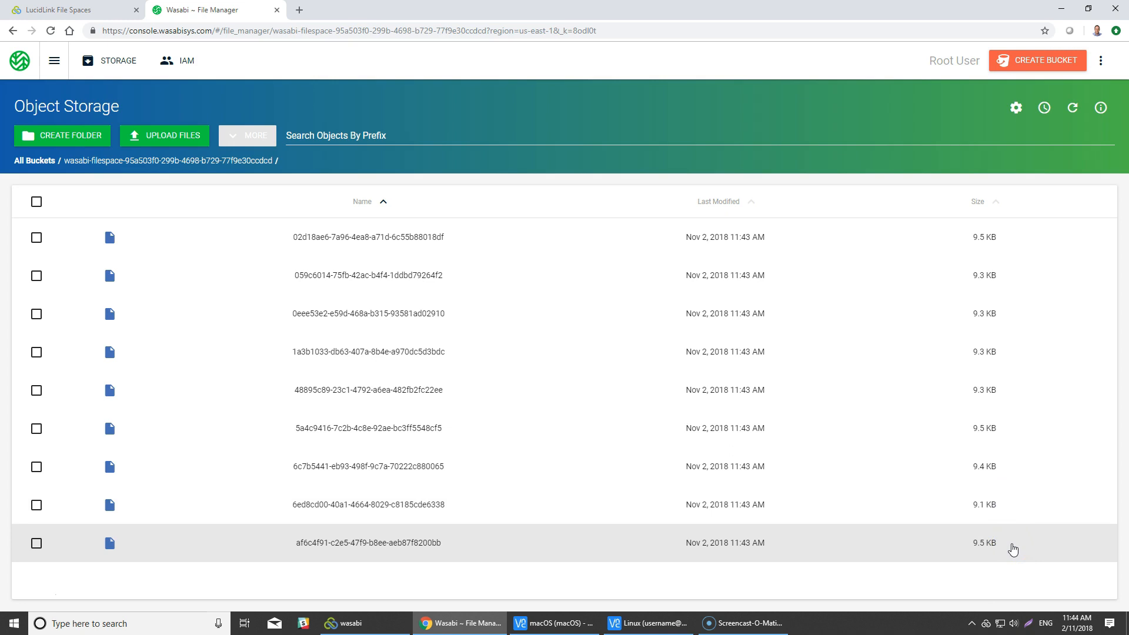
pyautogui.click(1034, 578)
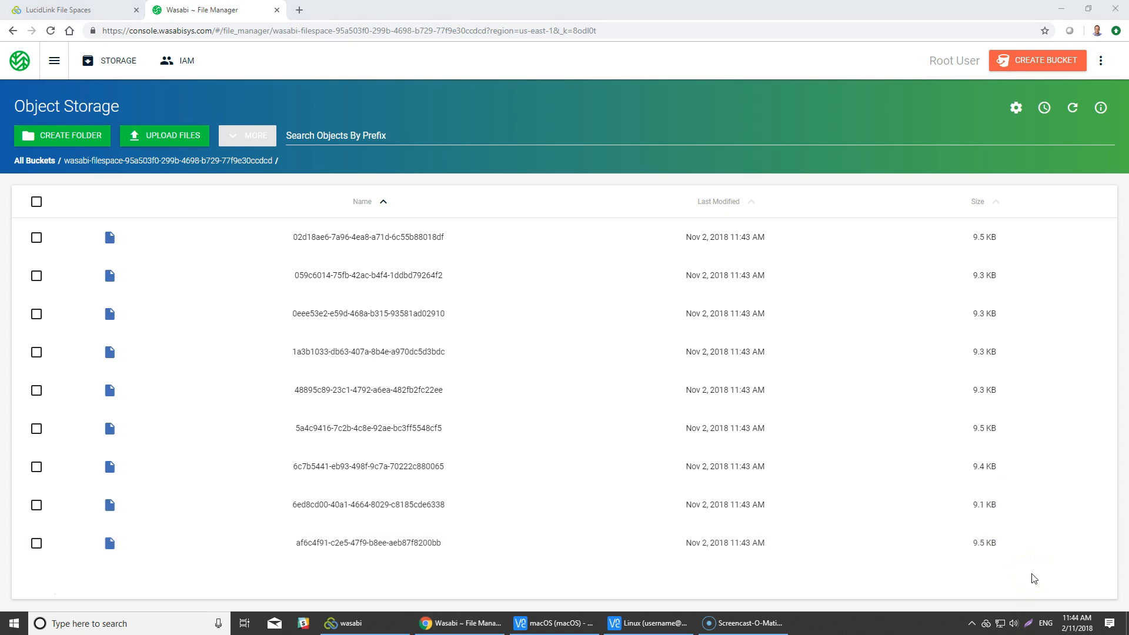
pyautogui.click(1024, 563)
# - Permanently delete data.txt from the wasabi file space folder and return to the bucket's object list in the browser
pyautogui.click(378, 623)
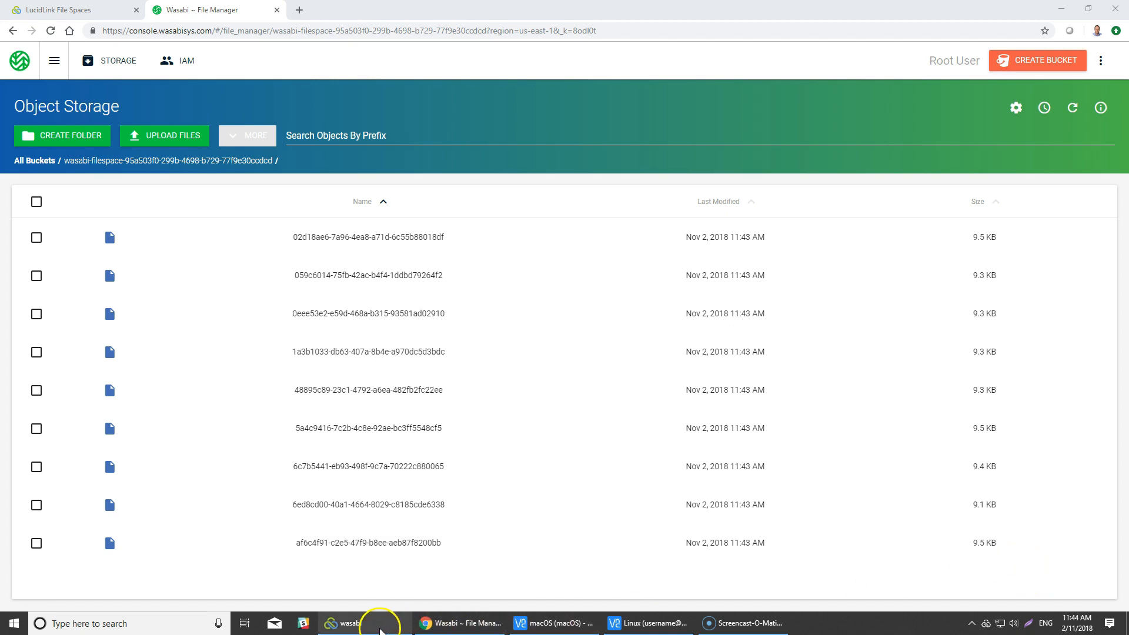
pyautogui.click(366, 477)
pyautogui.rightClick(332, 179)
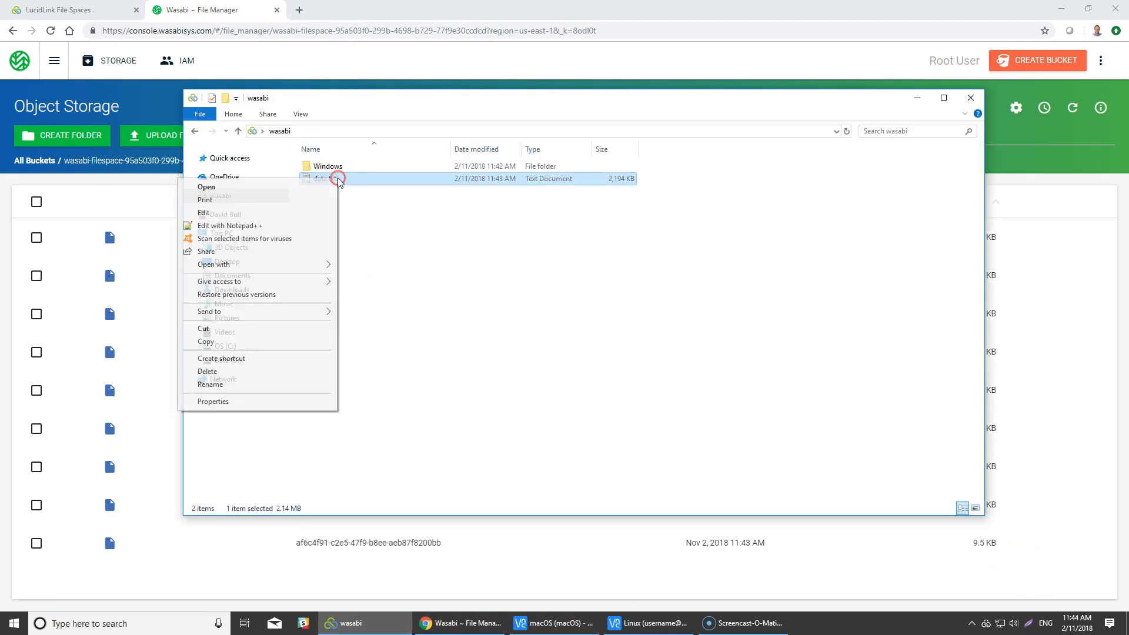
pyautogui.click(257, 371)
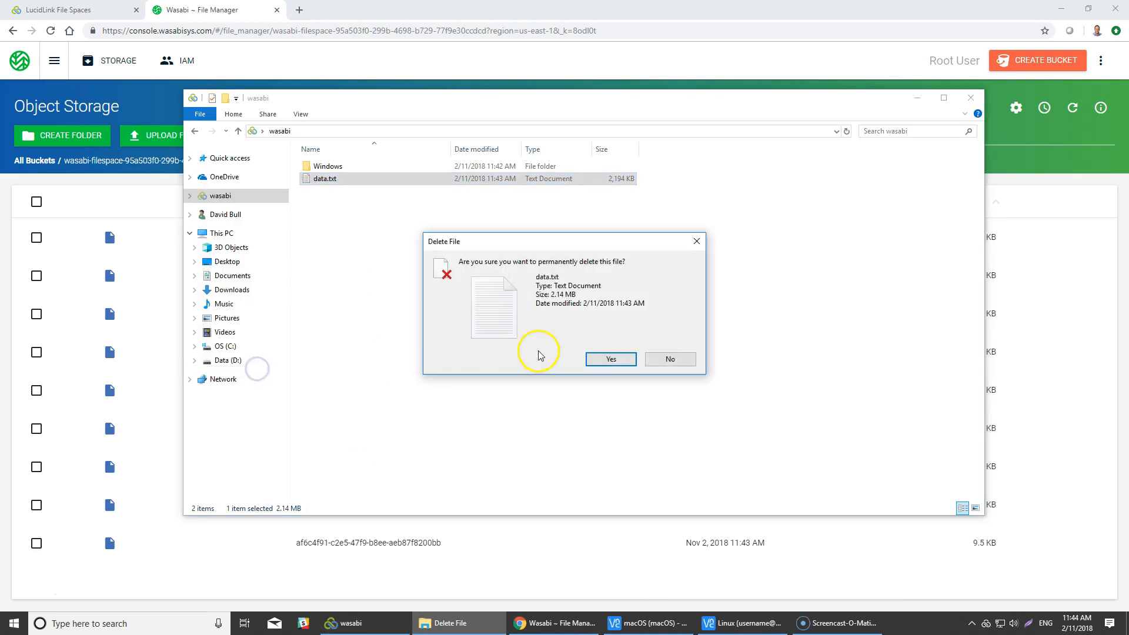
pyautogui.click(628, 359)
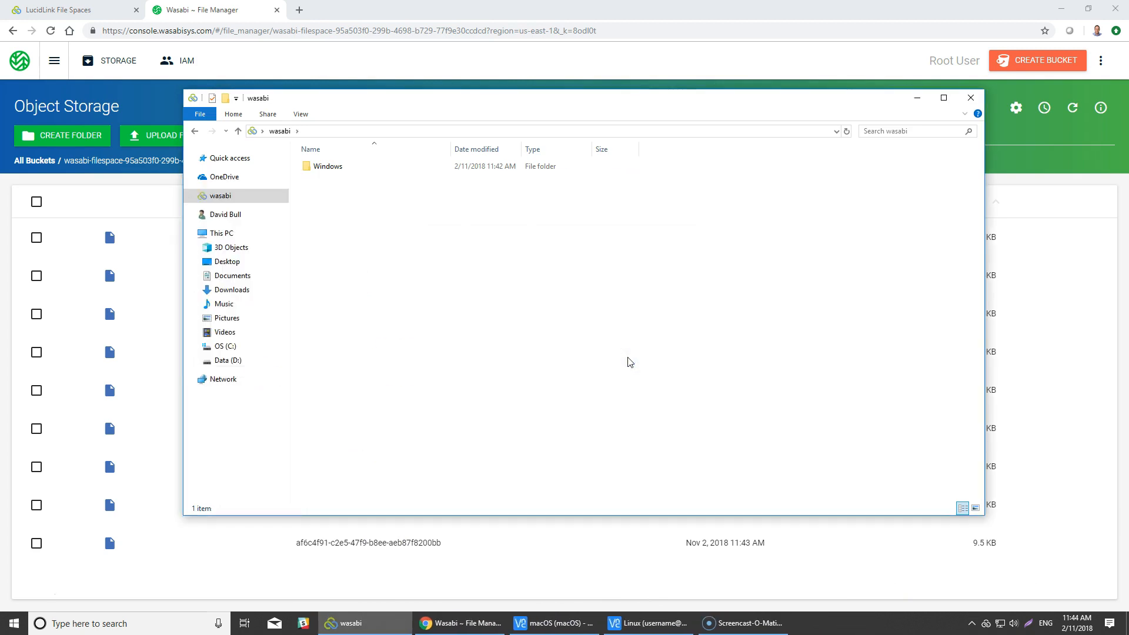
pyautogui.click(595, 329)
pyautogui.click(214, 10)
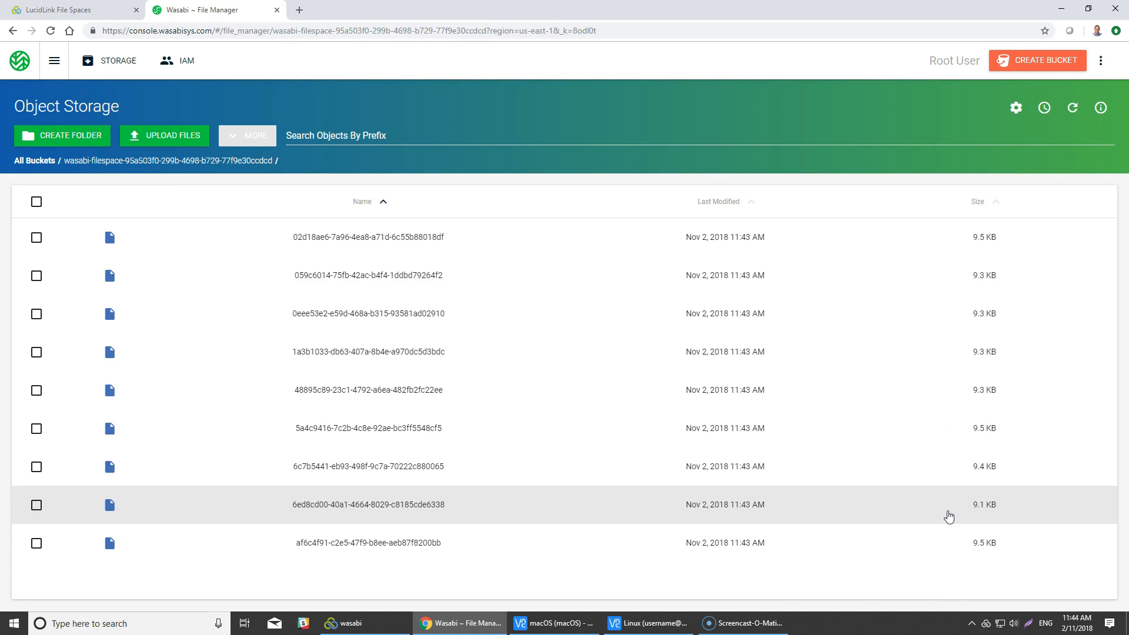
# - Arrange the wasabi folder window beside the macOS remote session in VNC Viewer and open the LucidLink client on macOS
pyautogui.click(1056, 8)
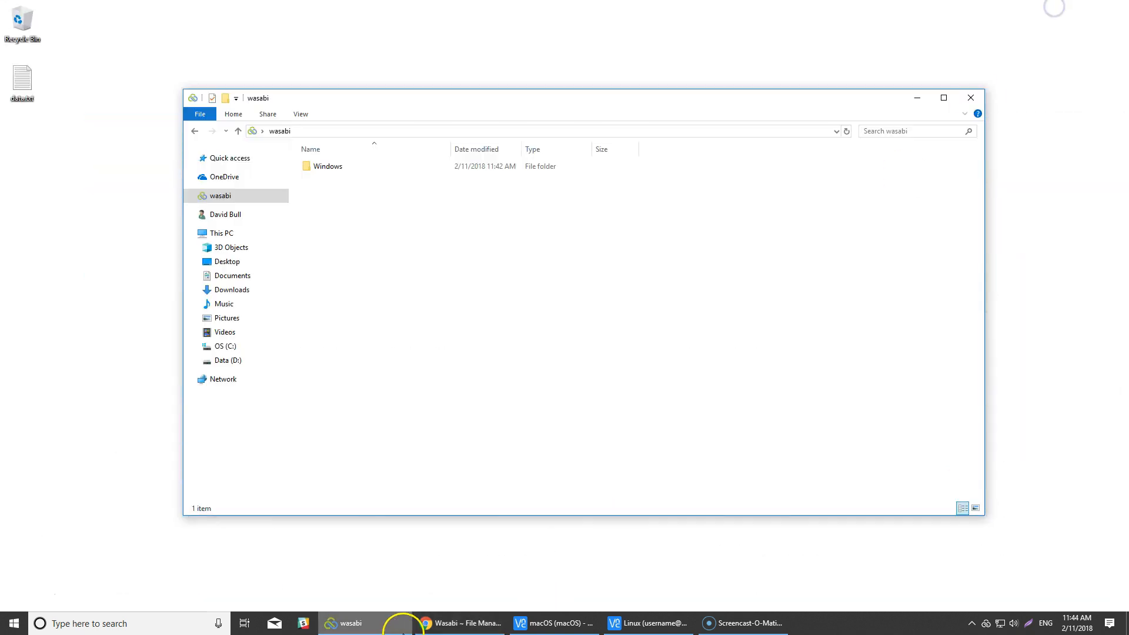
pyautogui.moveTo(550, 100); pyautogui.dragTo(401, 118)
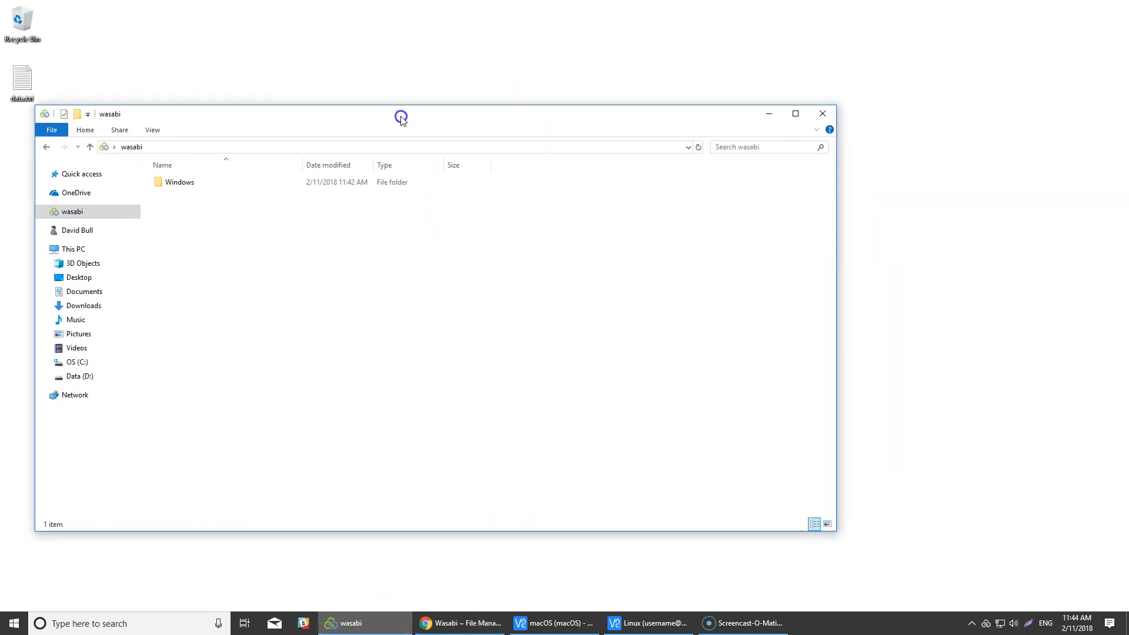
pyautogui.click(565, 622)
pyautogui.moveTo(468, 20); pyautogui.dragTo(590, 24)
pyautogui.click(665, 585)
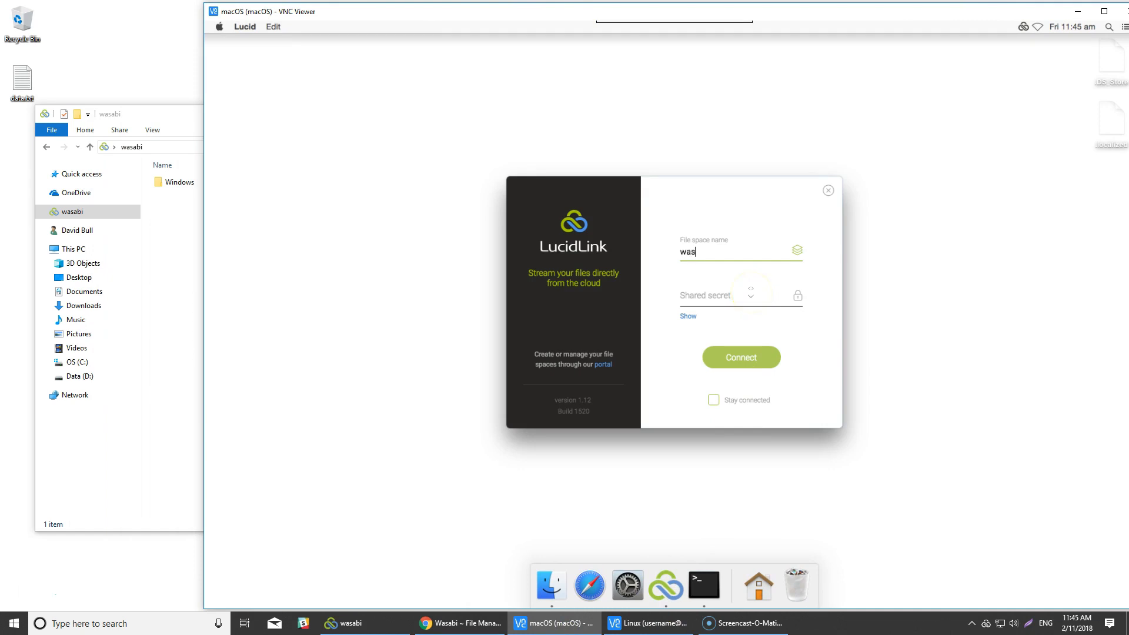
# - Connect the macOS client to wasabi.filespace with the shared secret and open the file space folder
pyautogui.write('wasabi.filespace')
pyautogui.press('Tab')
pyautogui.write('•••••')
pyautogui.press('Return')
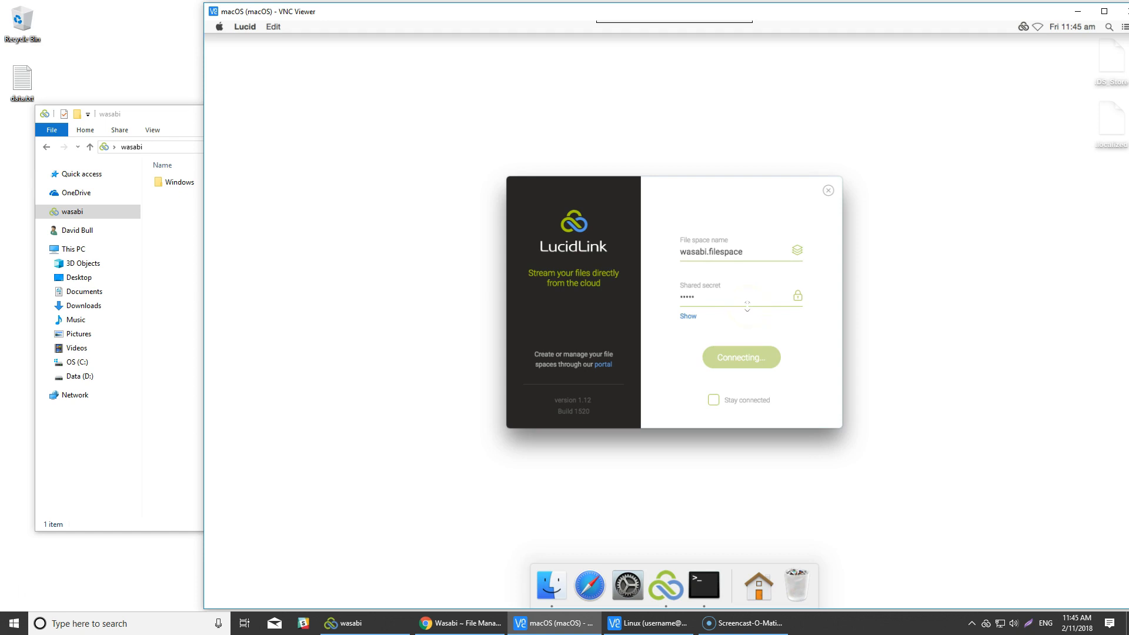
pyautogui.click(746, 346)
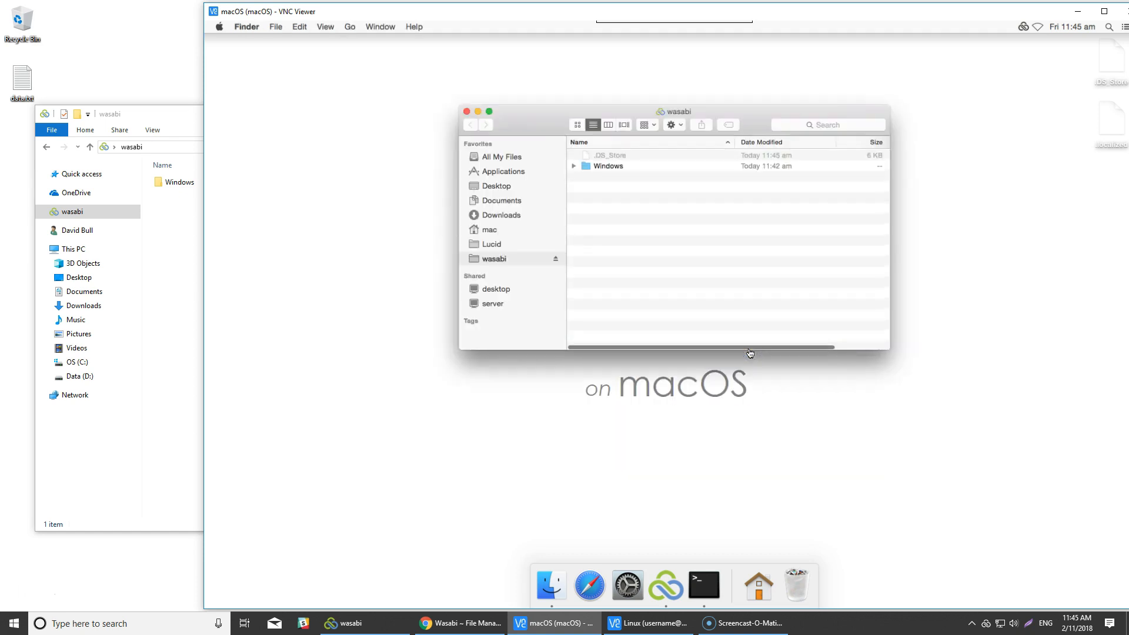
# - Reposition the wasabi Finder window and create a folder named macOS in the file space
pyautogui.moveTo(660, 115); pyautogui.dragTo(504, 123)
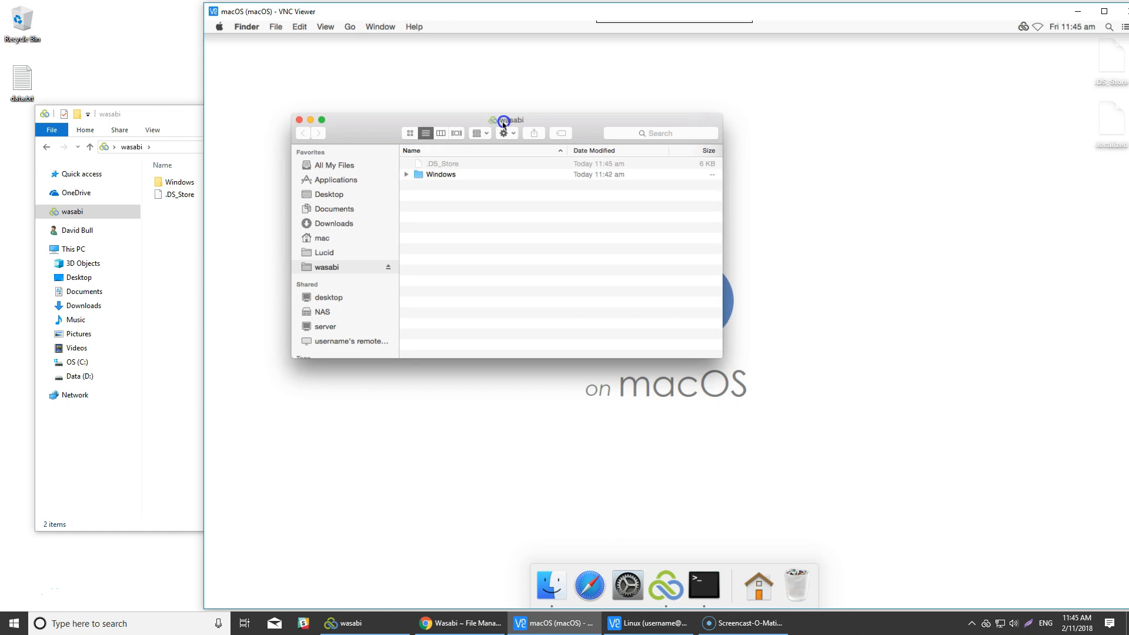
pyautogui.click(472, 122)
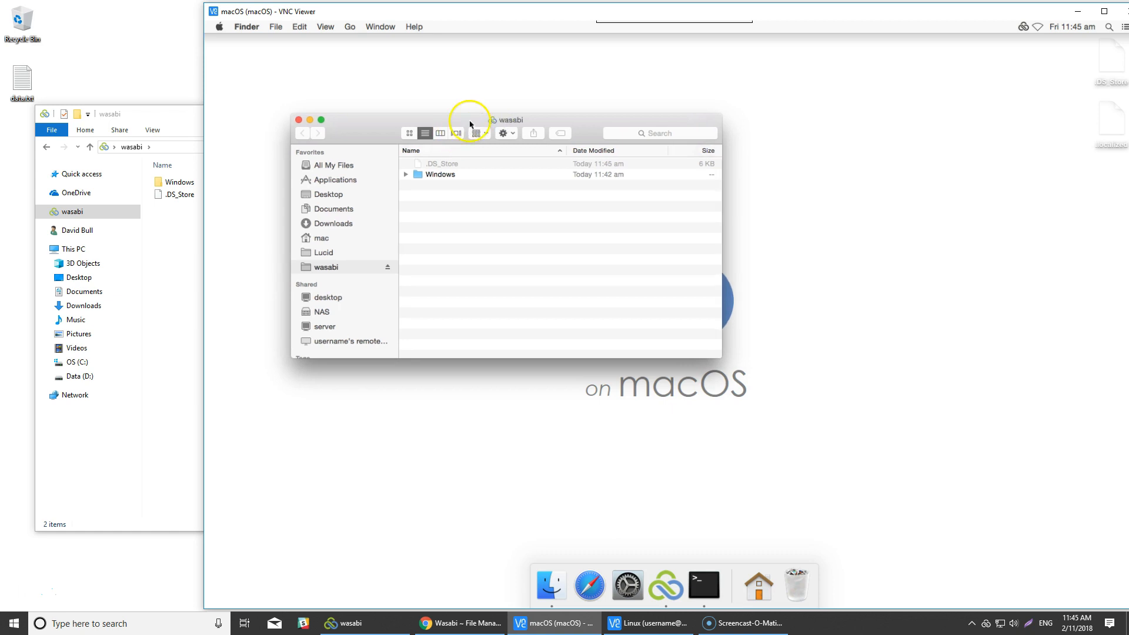
pyautogui.moveTo(470, 125); pyautogui.dragTo(458, 125)
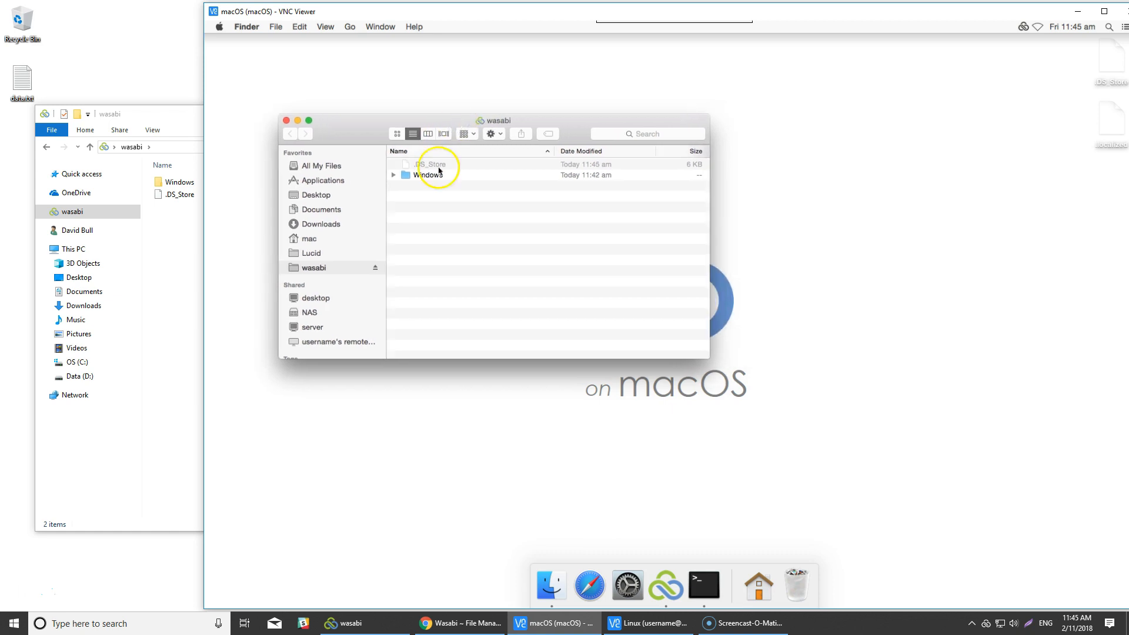
pyautogui.click(415, 207)
pyautogui.rightClick(415, 209)
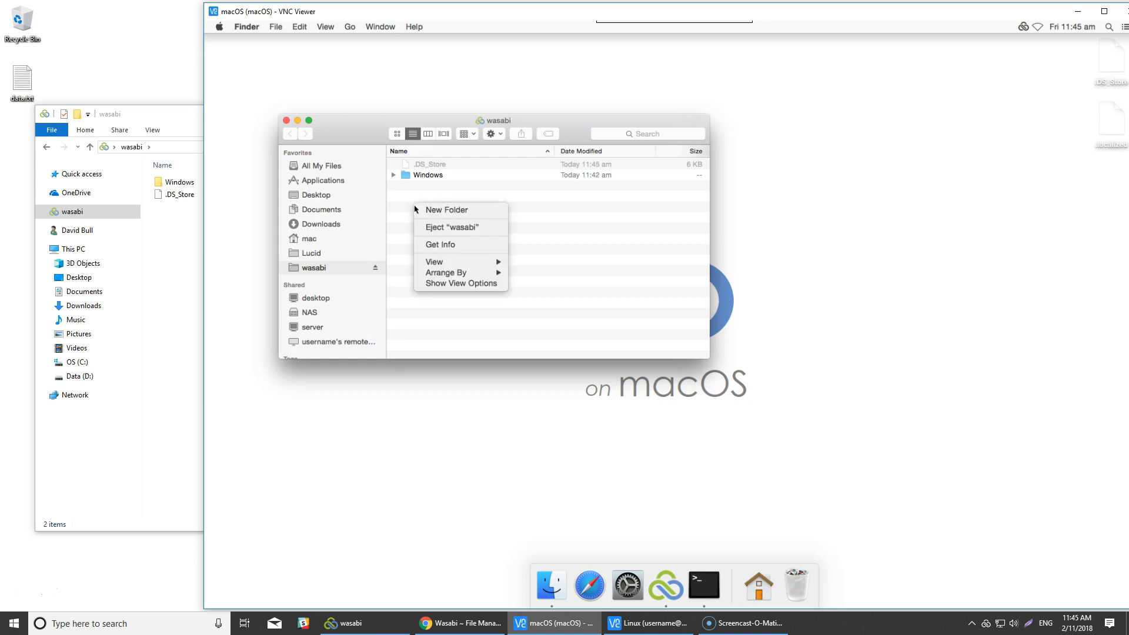
pyautogui.click(438, 210)
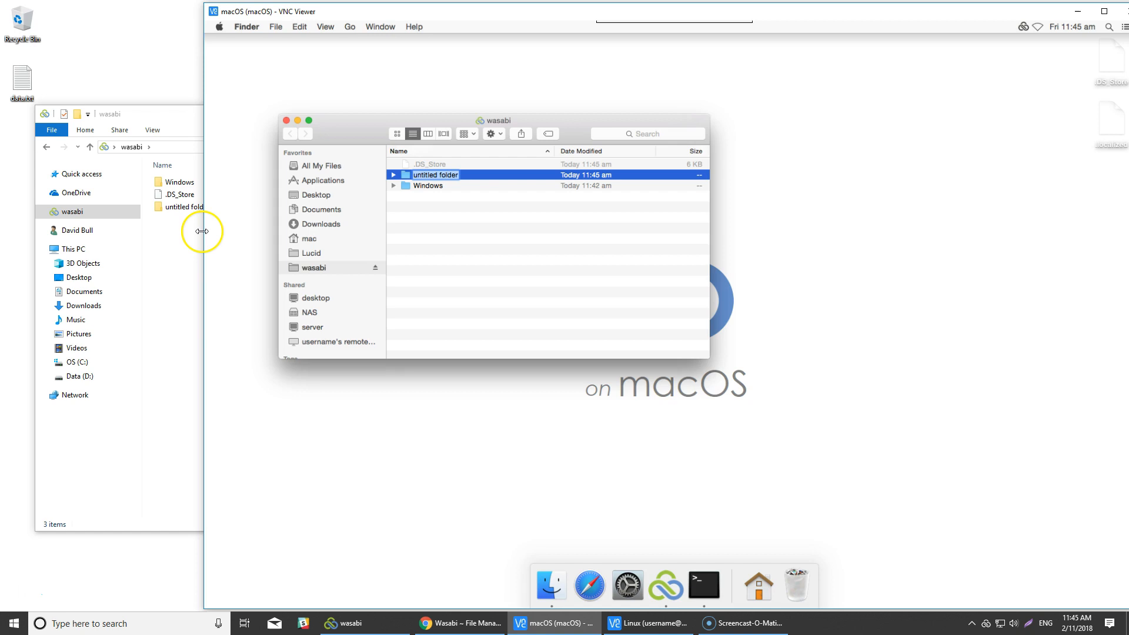
pyautogui.write('mac')
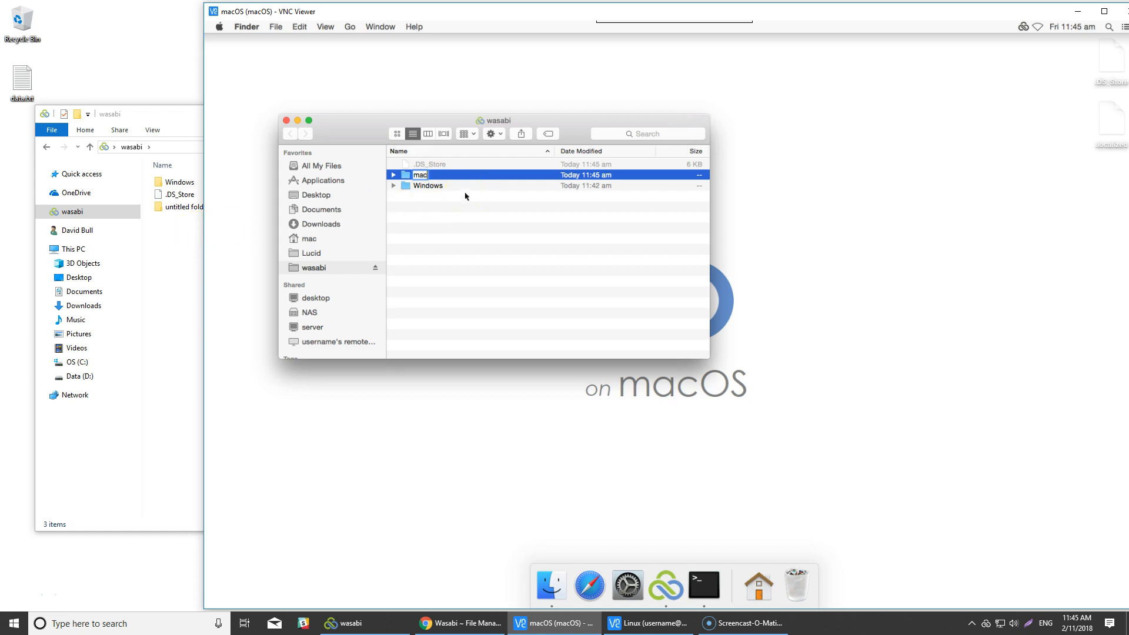
pyautogui.press('BackSpace')
pyautogui.press('BackSpace')
pyautogui.press('BackSpace')
pyautogui.press('BackSpace')
pyautogui.press('BackSpace')
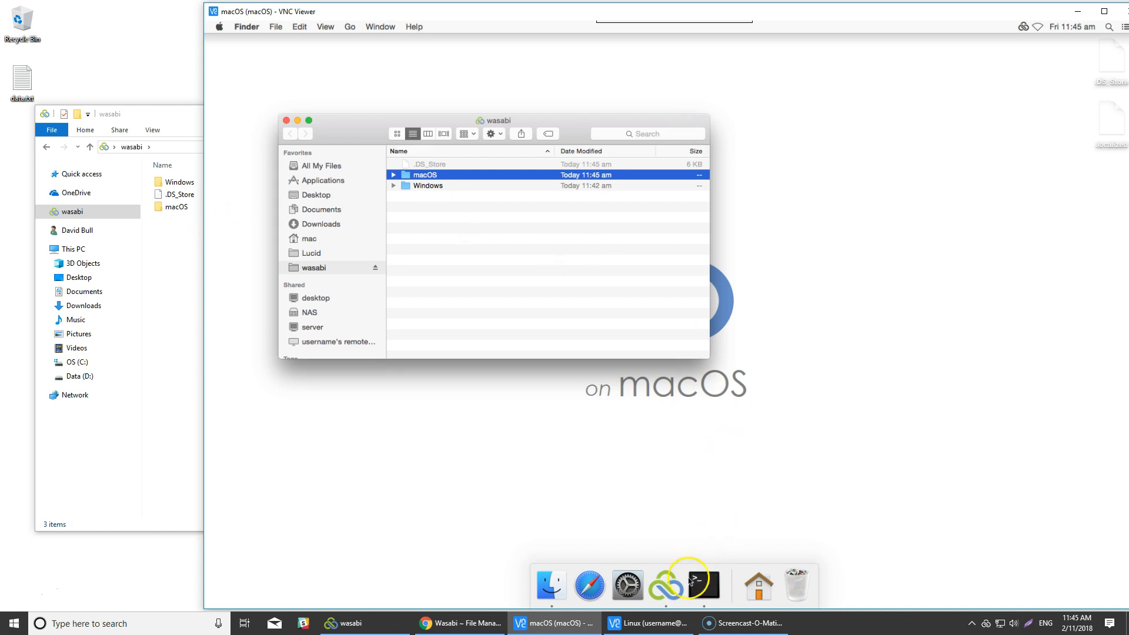
# - Switch to the Linux remote session, place its window beside the macOS Finder window and bring up the LucidLink client
pyautogui.click(653, 624)
pyautogui.moveTo(448, 52); pyautogui.dragTo(714, 59)
pyautogui.click(654, 568)
# - Connect the Linux client to wasabi.filespace with the shared secret and open the mounted wasabi folder
pyautogui.write('wasabi.filespace')
pyautogui.press('Tab')
pyautogui.press('Return')
pyautogui.click(836, 294)
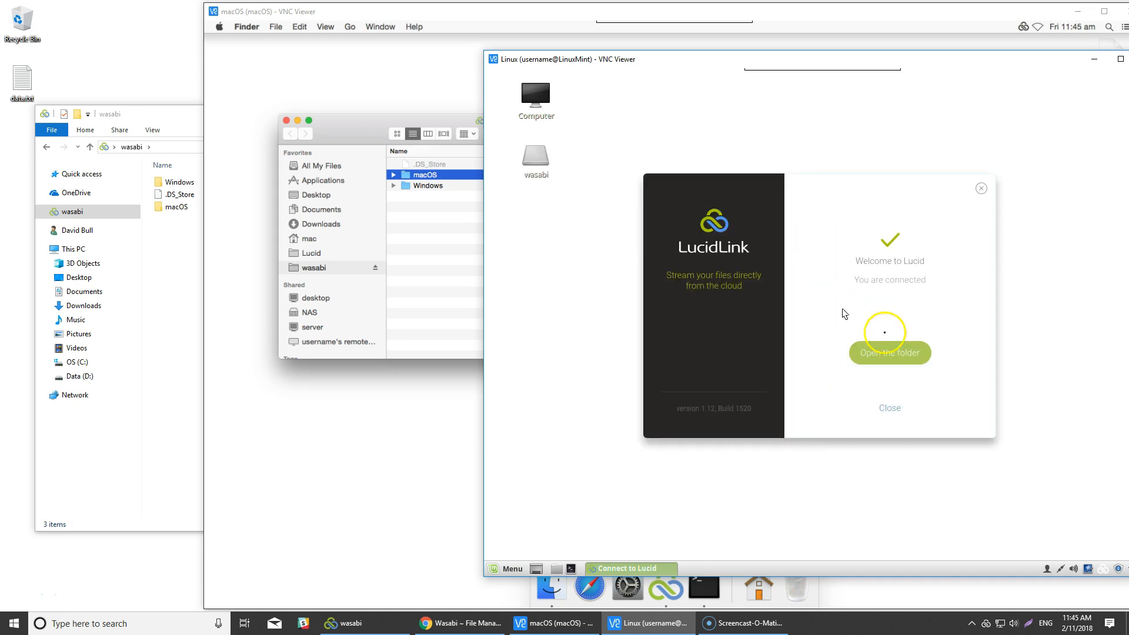
pyautogui.click(909, 354)
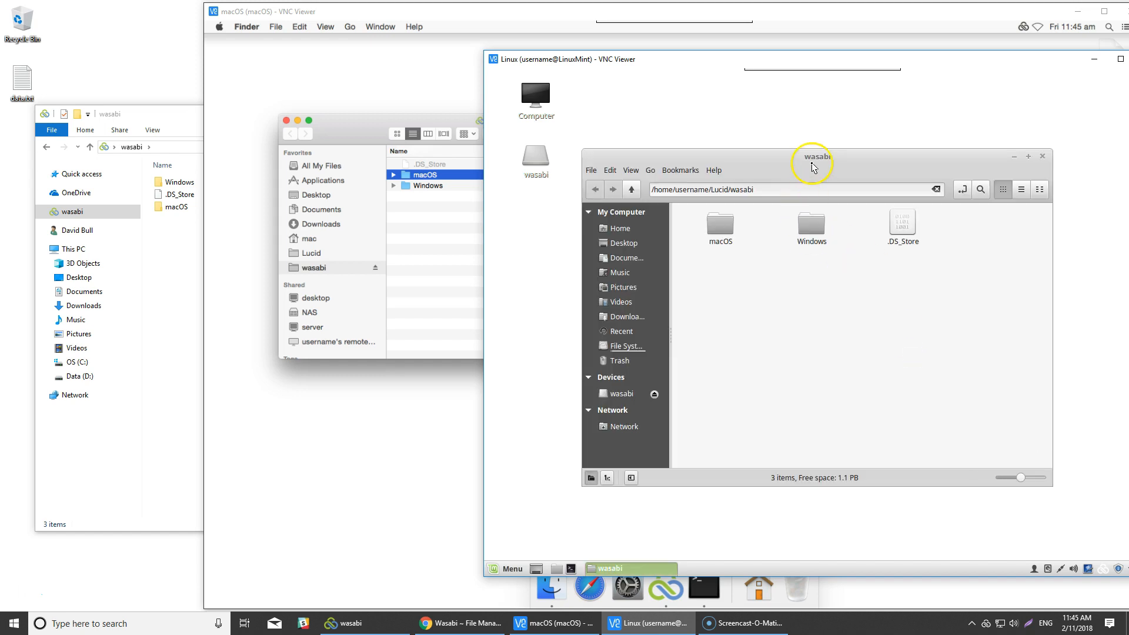
# - Create a folder named Linux in the wasabi file space from the Linux file manager
pyautogui.rightClick(757, 293)
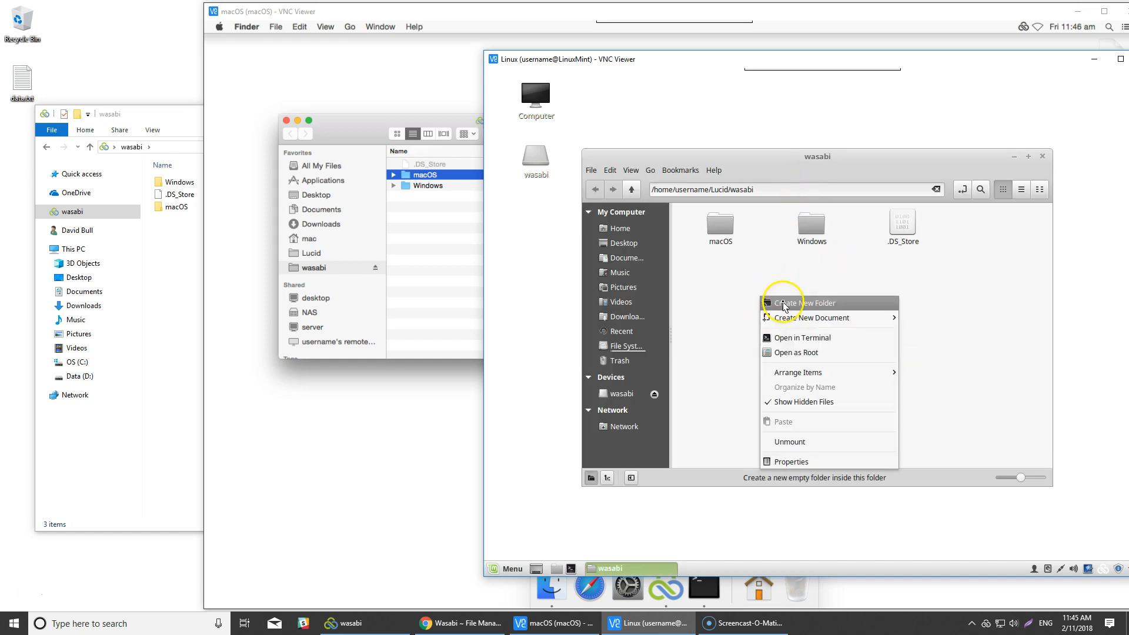
pyautogui.click(784, 300)
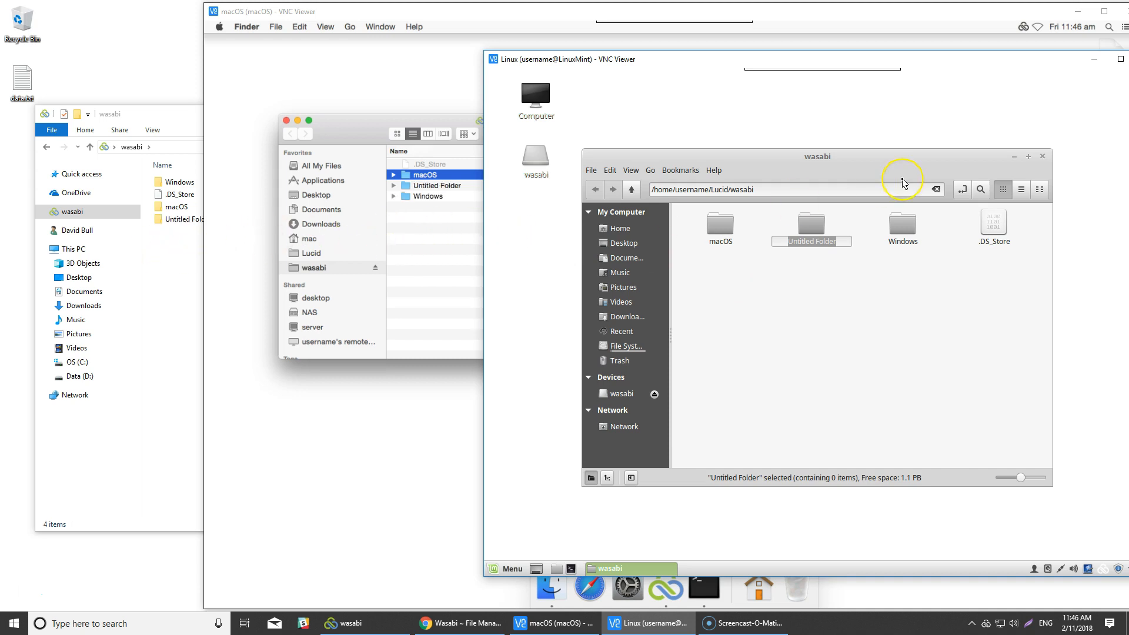
pyautogui.write('Linux')
pyautogui.press('Return')
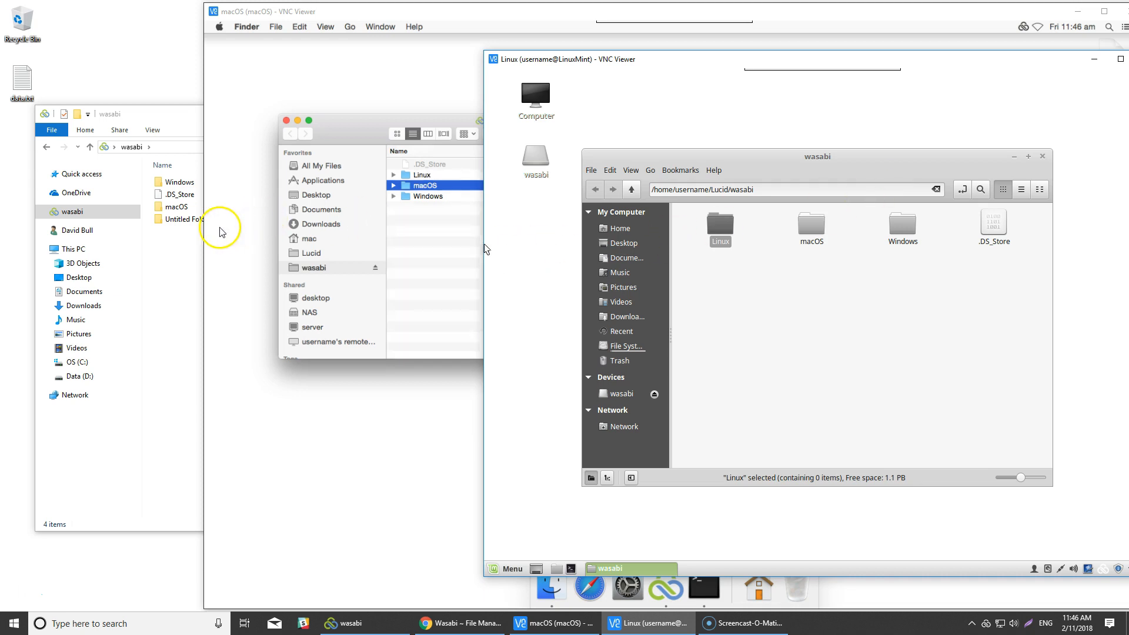
# - Create an empty document named data.txt in the wasabi file space on Linux
pyautogui.rightClick(700, 298)
pyautogui.moveTo(738, 319)
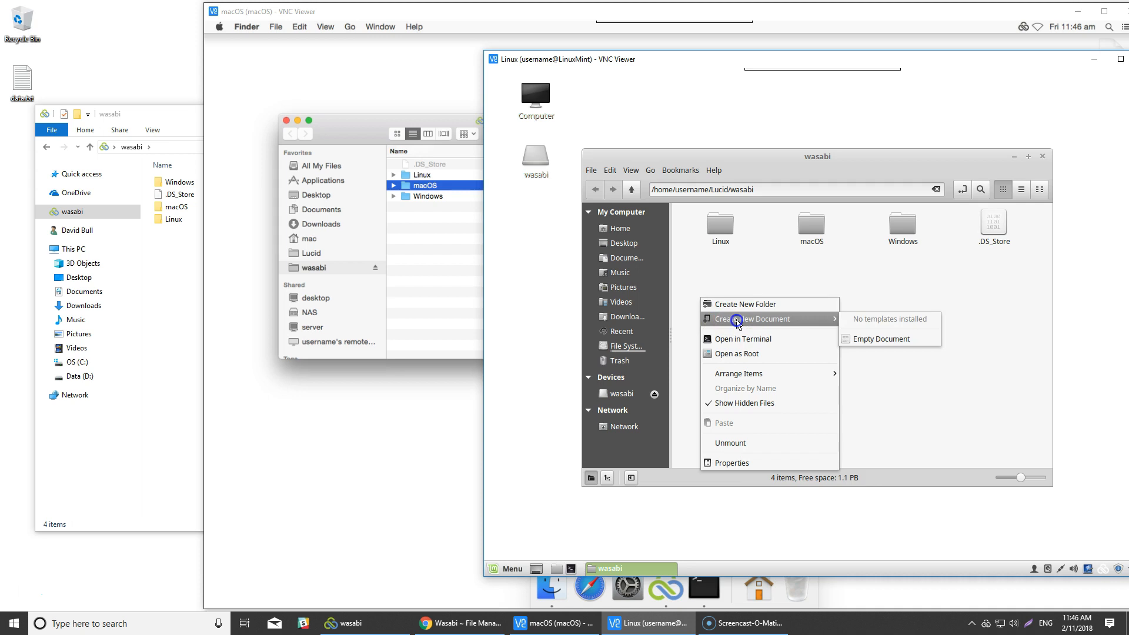
pyautogui.click(888, 342)
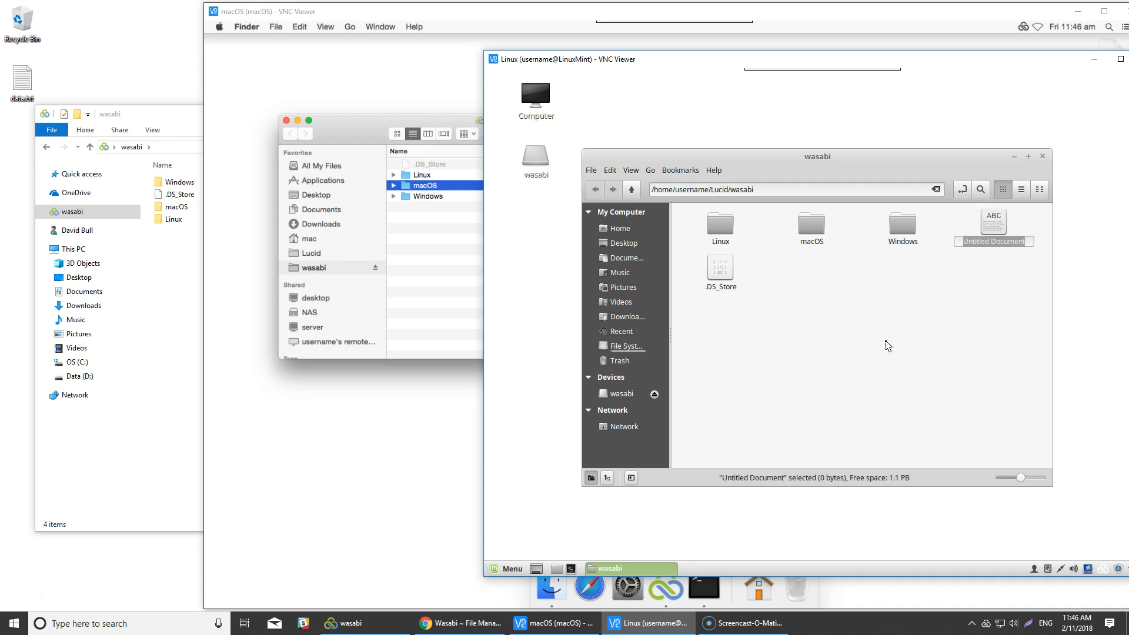
pyautogui.write('data.txt')
pyautogui.press('Return')
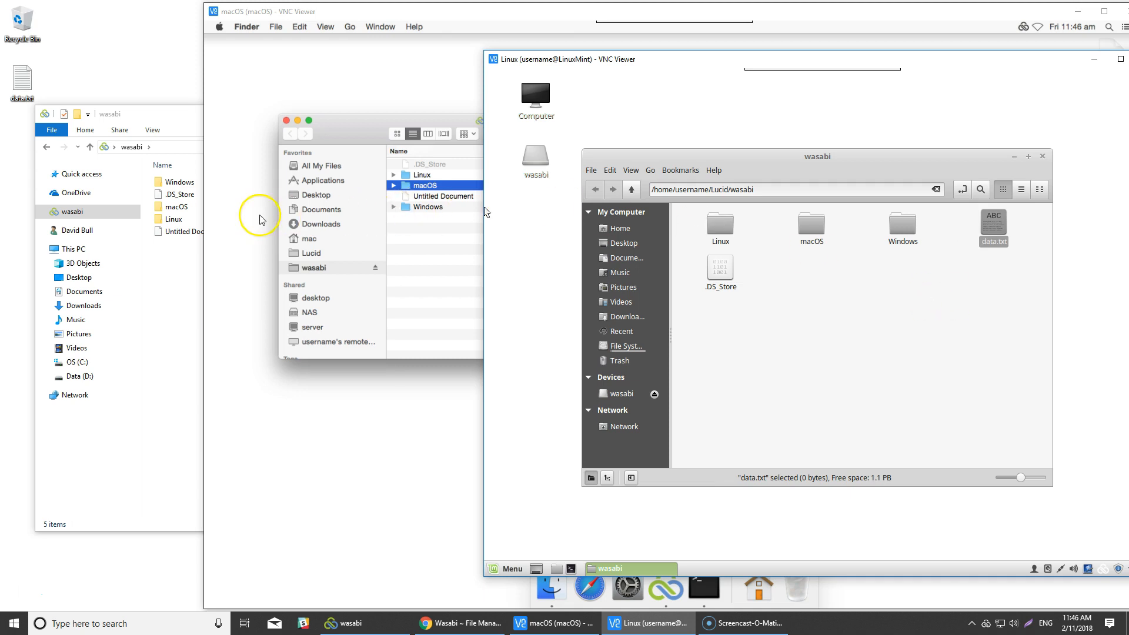
# - Open data.txt on Linux in LibreOffice Writer, enter the text "something", save it in its text format and close the editor
pyautogui.rightClick(997, 233)
pyautogui.click(1033, 246)
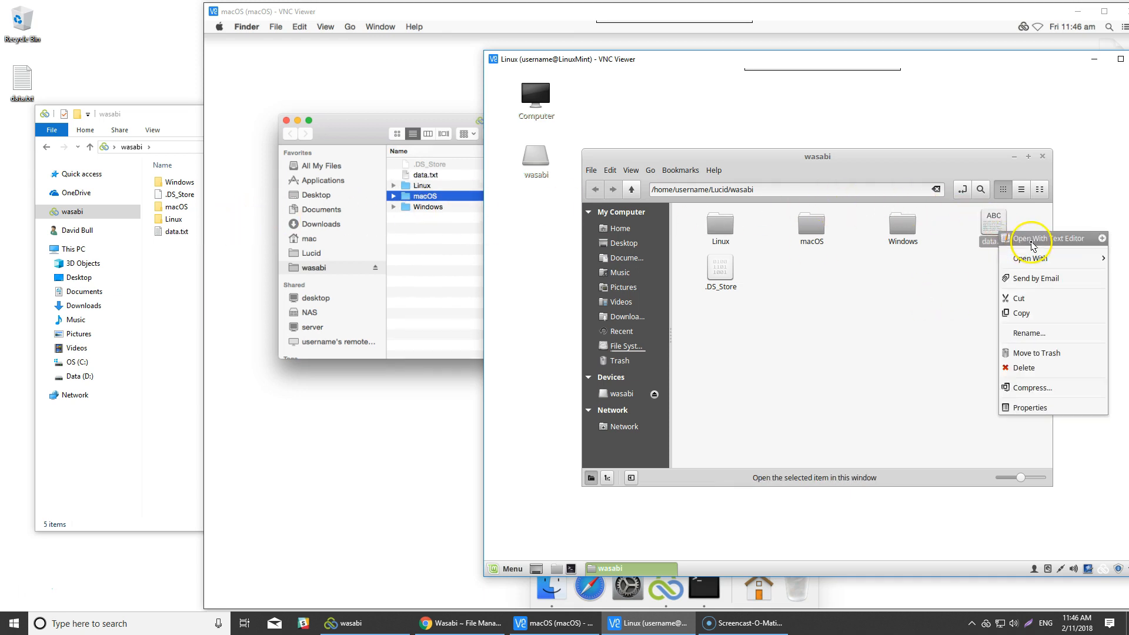
pyautogui.moveTo(1030, 258)
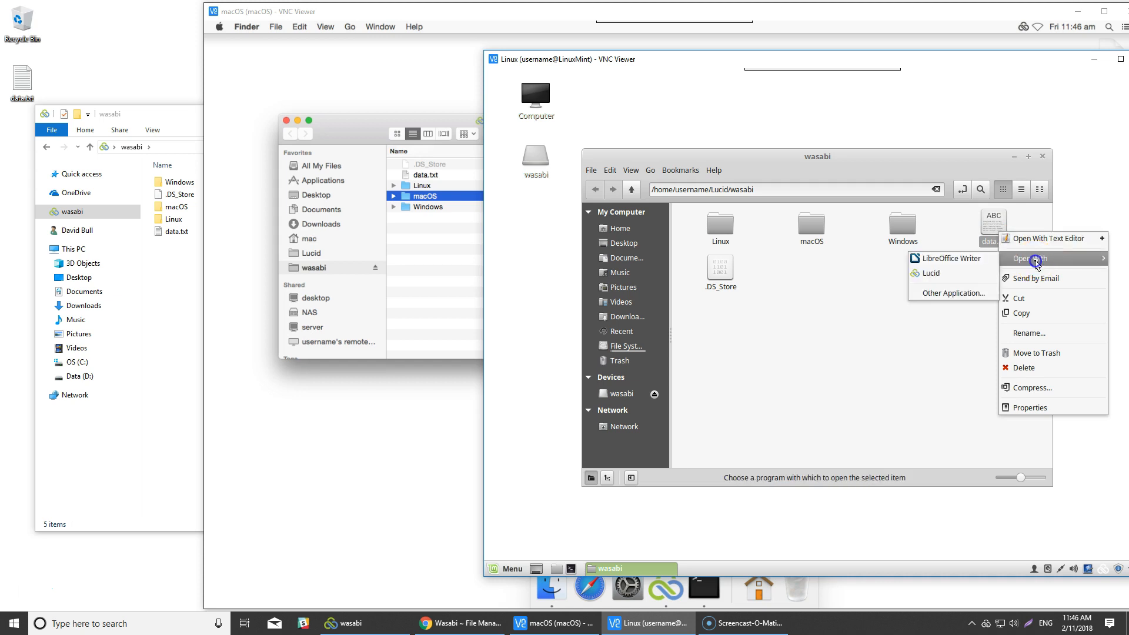
pyautogui.click(939, 260)
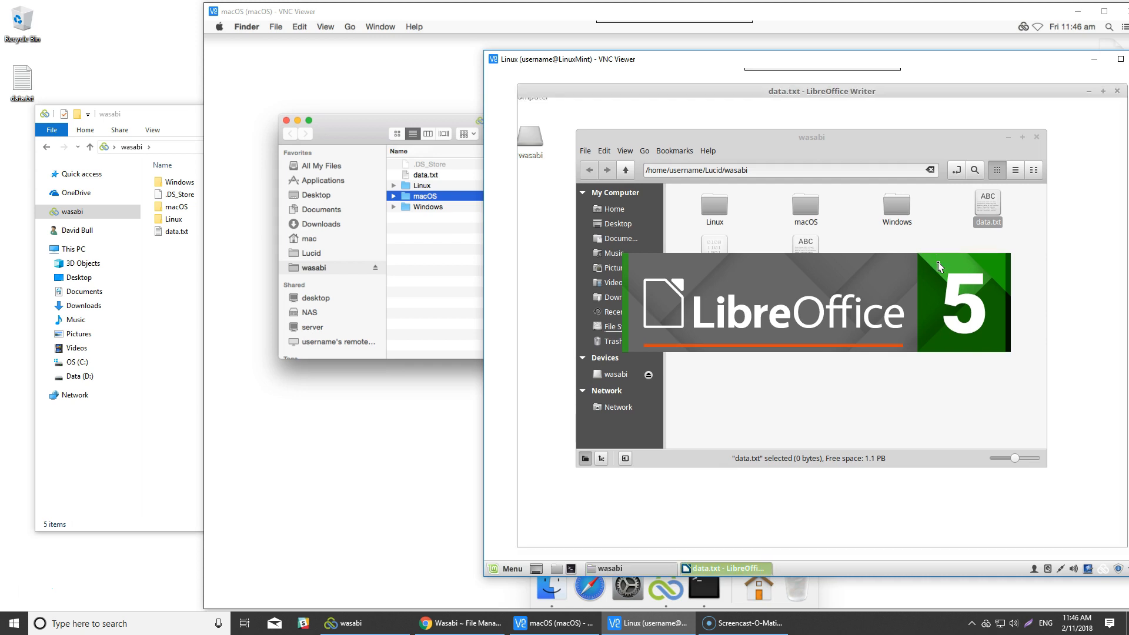
pyautogui.click(677, 247)
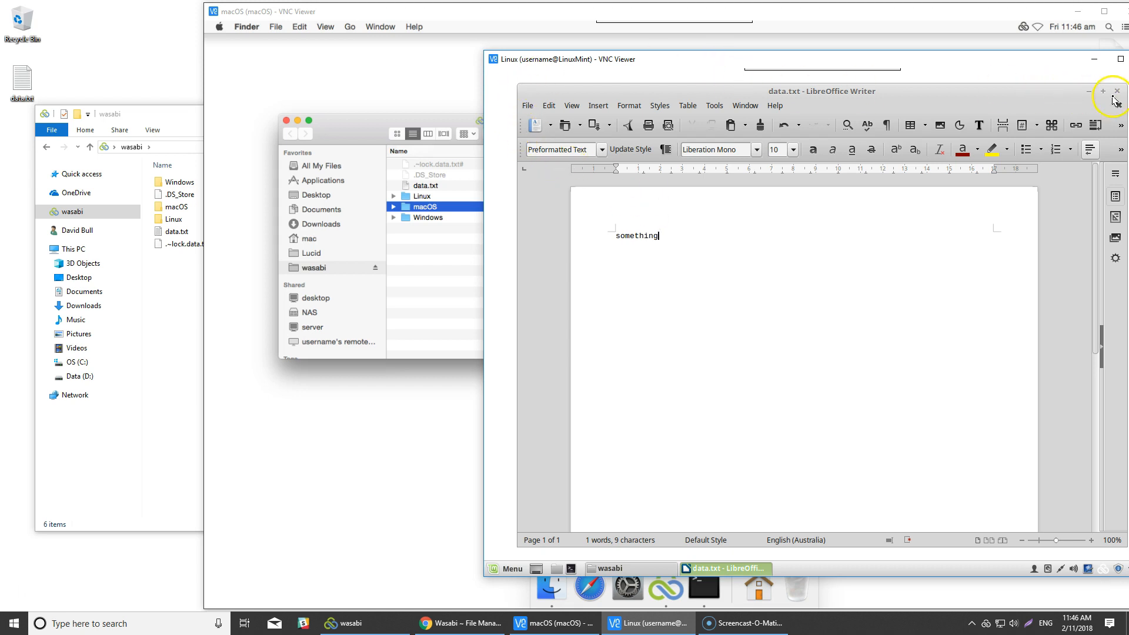
pyautogui.click(1120, 92)
pyautogui.click(907, 346)
pyautogui.click(926, 357)
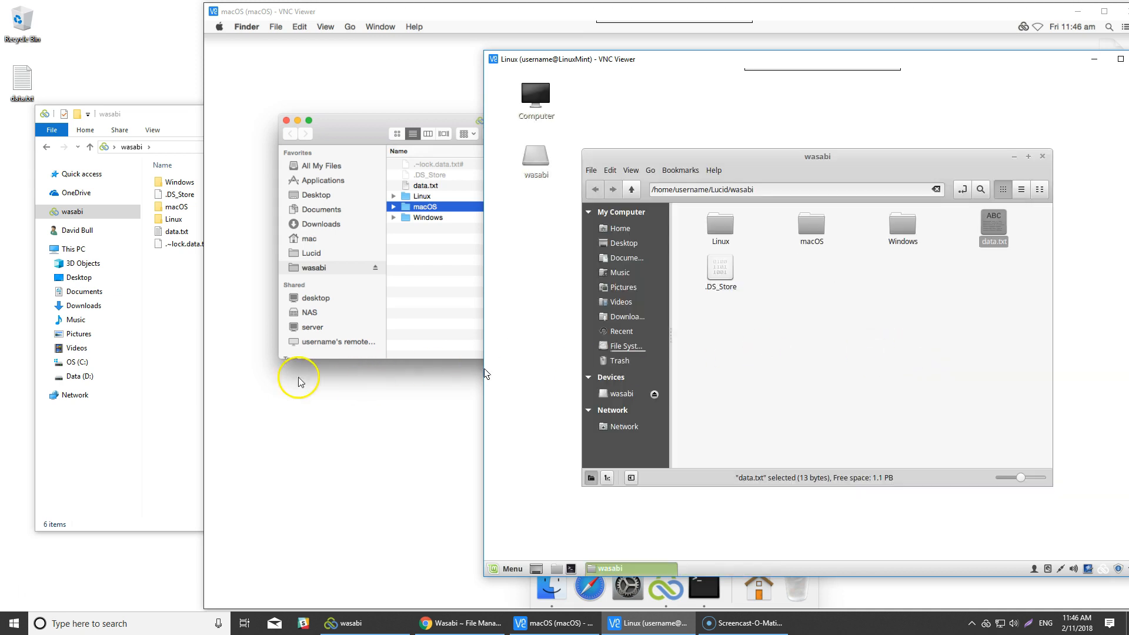
# - Switch to the wasabi folder on Windows, open data.txt in Notepad++, add the line "something else", save and close it
pyautogui.click(159, 302)
pyautogui.rightClick(178, 235)
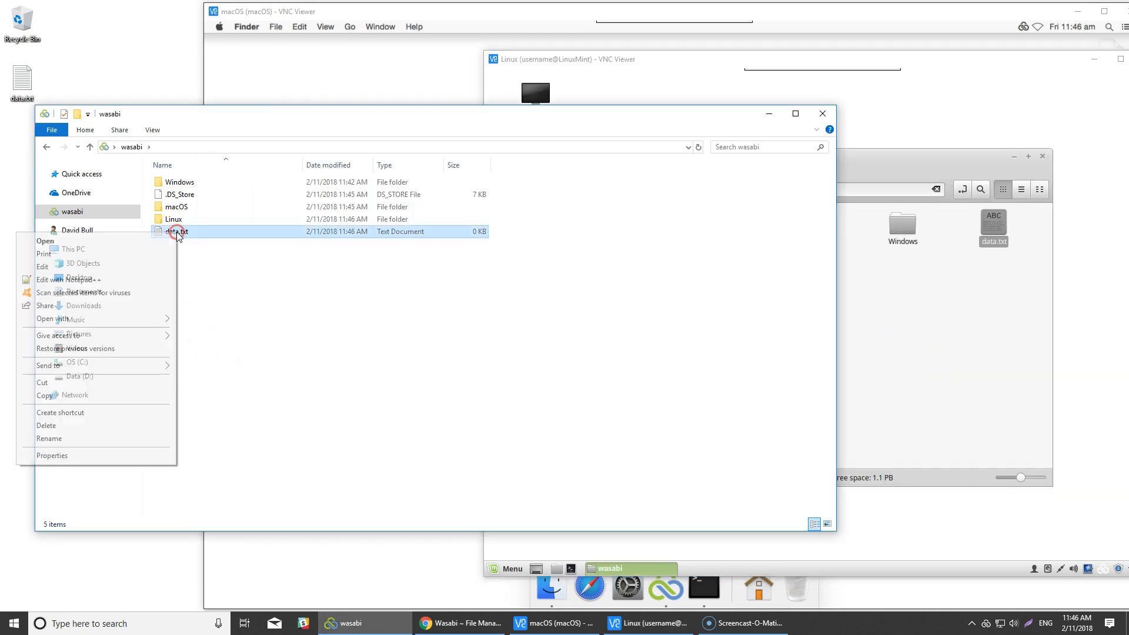
pyautogui.click(115, 277)
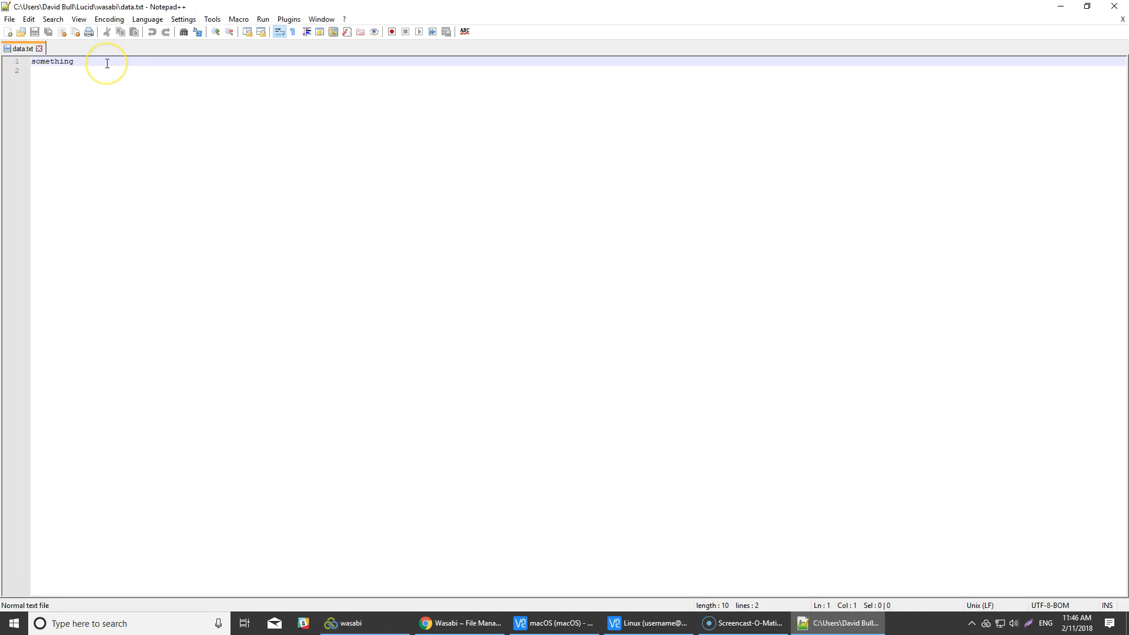
pyautogui.press('Return')
pyautogui.write('so')
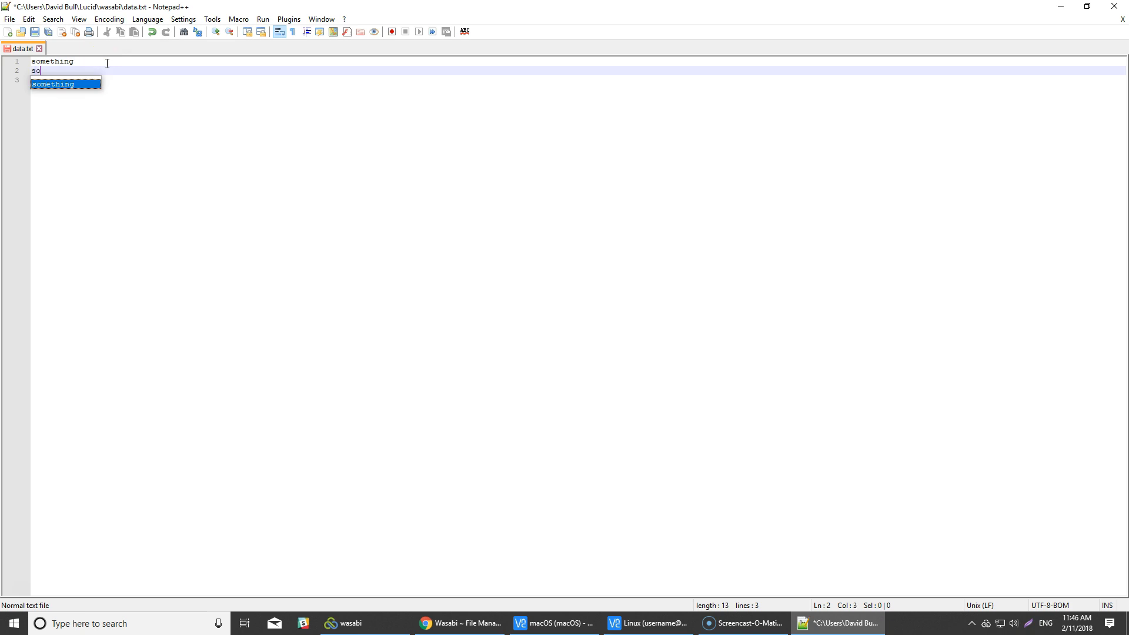
pyautogui.write('mething else')
pyautogui.press('Return')
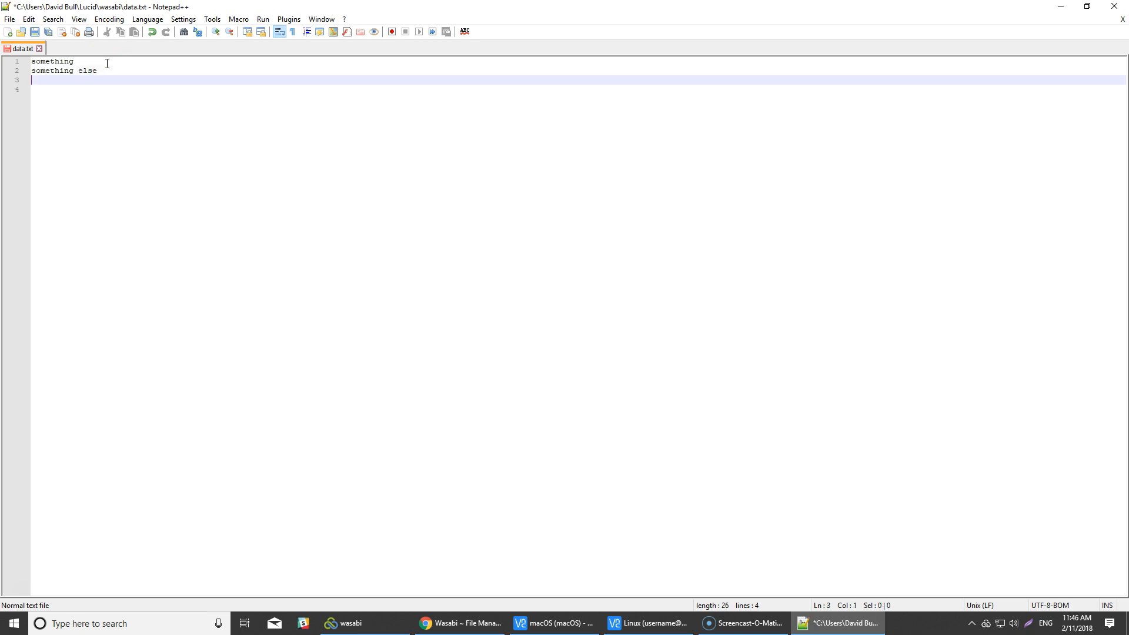
pyautogui.click(34, 33)
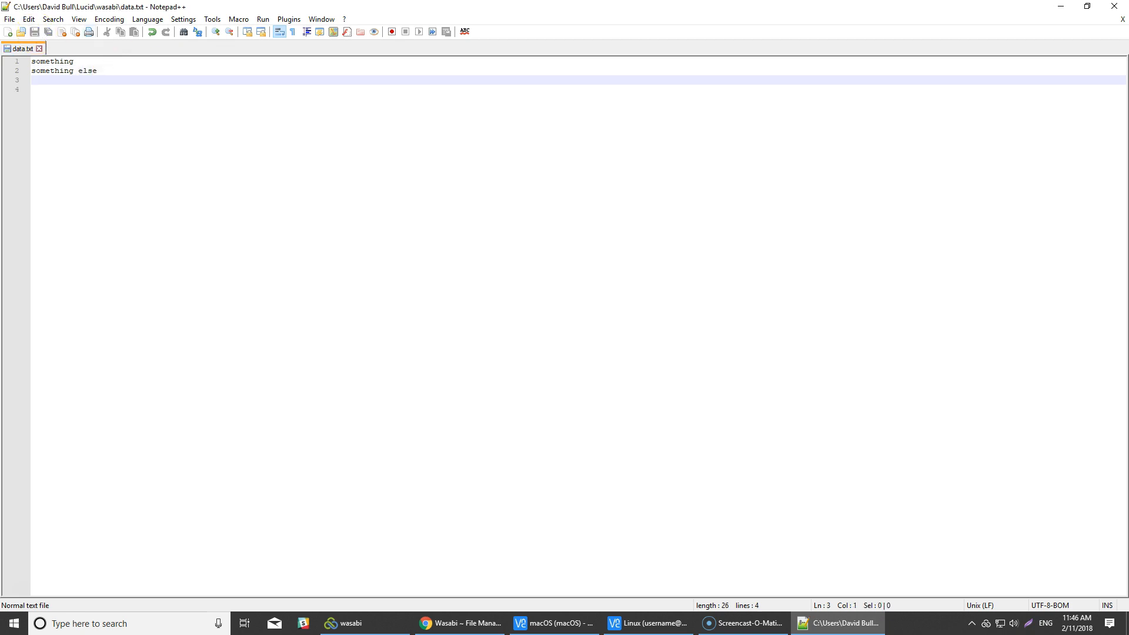
pyautogui.click(1119, 6)
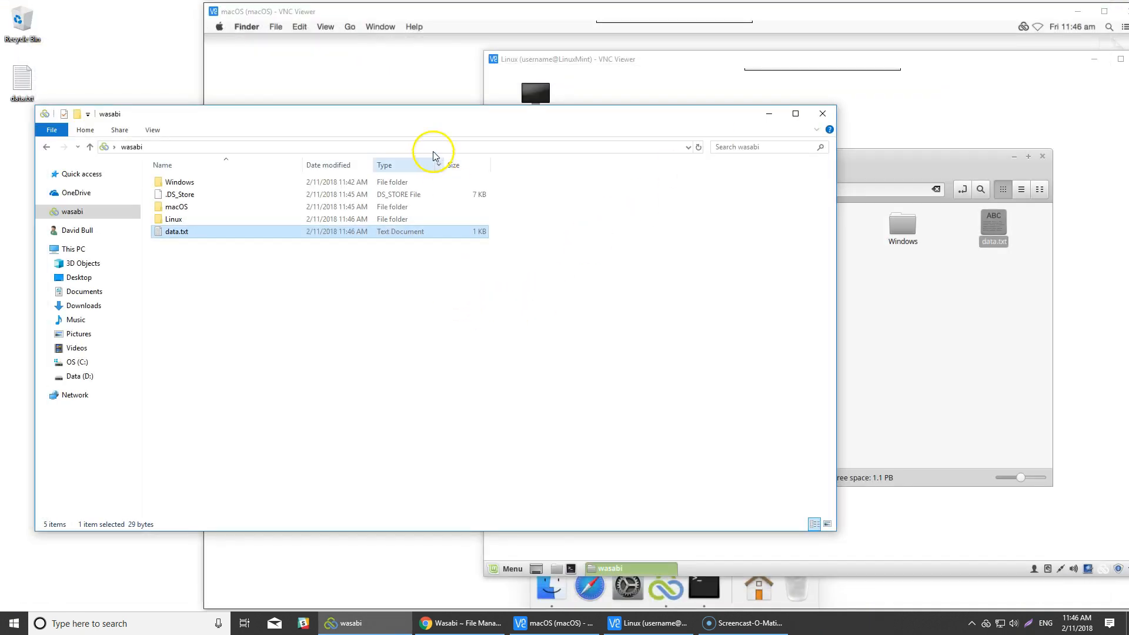
# - Switch to the macOS session, open the shared data.txt in TextEdit, add the line "data" and close the document
pyautogui.click(418, 12)
pyautogui.rightClick(433, 175)
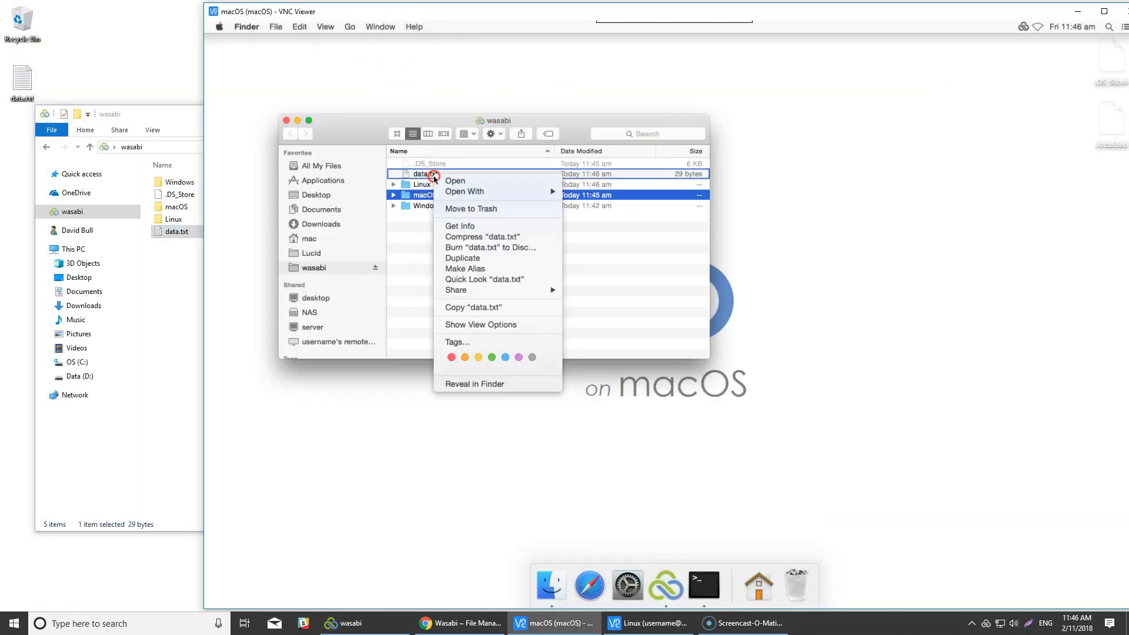
pyautogui.click(464, 193)
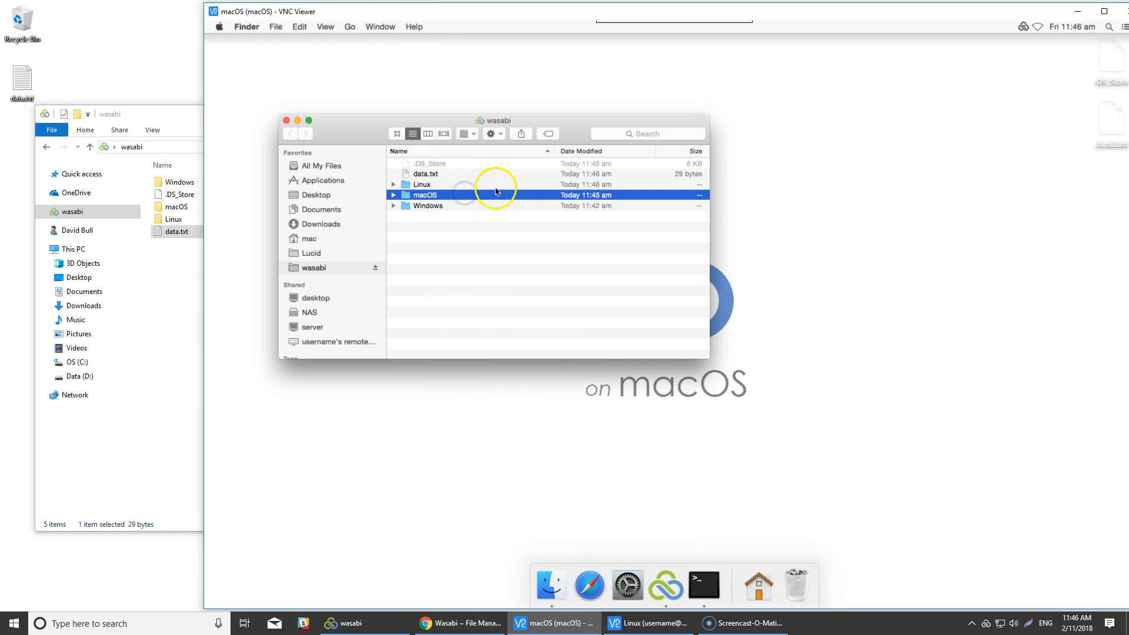
pyautogui.rightClick(447, 172)
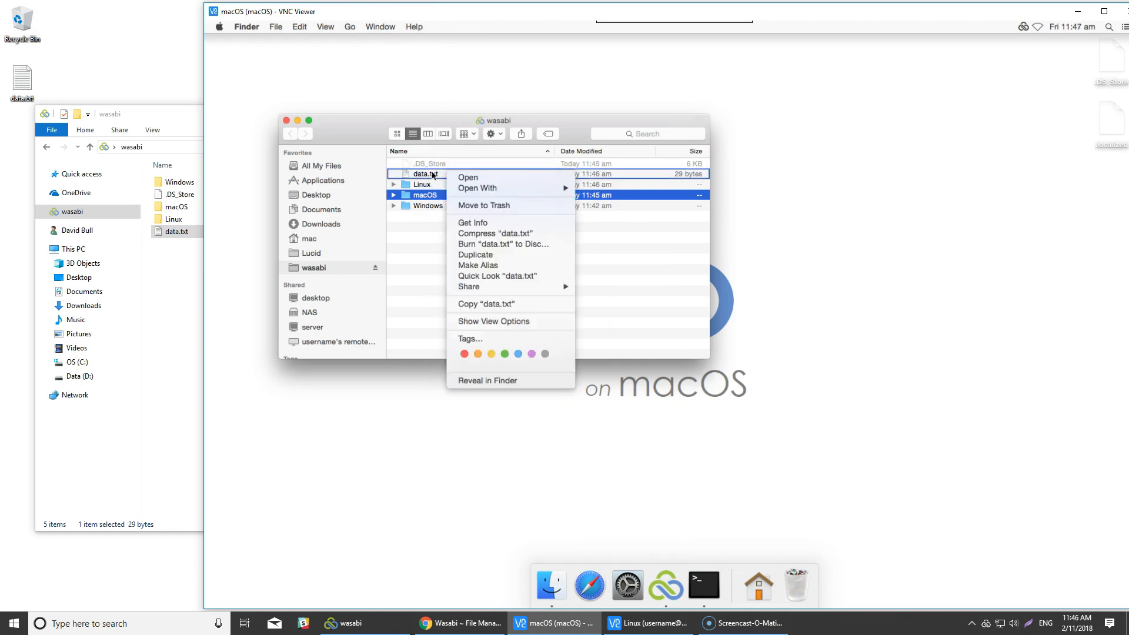
pyautogui.moveTo(556, 188)
pyautogui.click(618, 191)
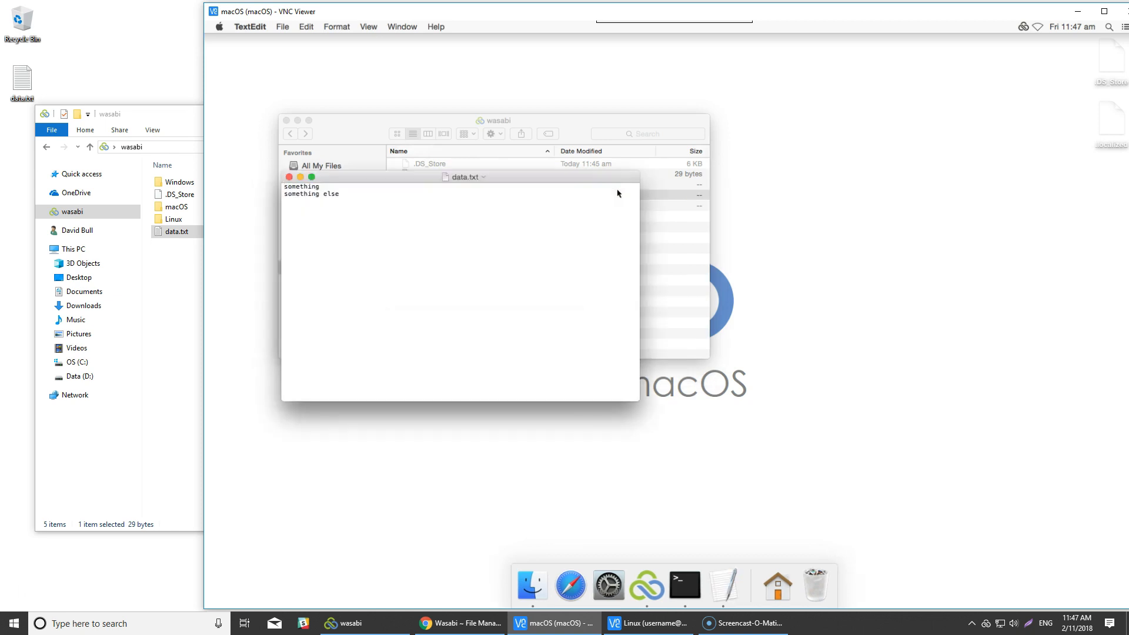
pyautogui.click(377, 195)
pyautogui.click(289, 177)
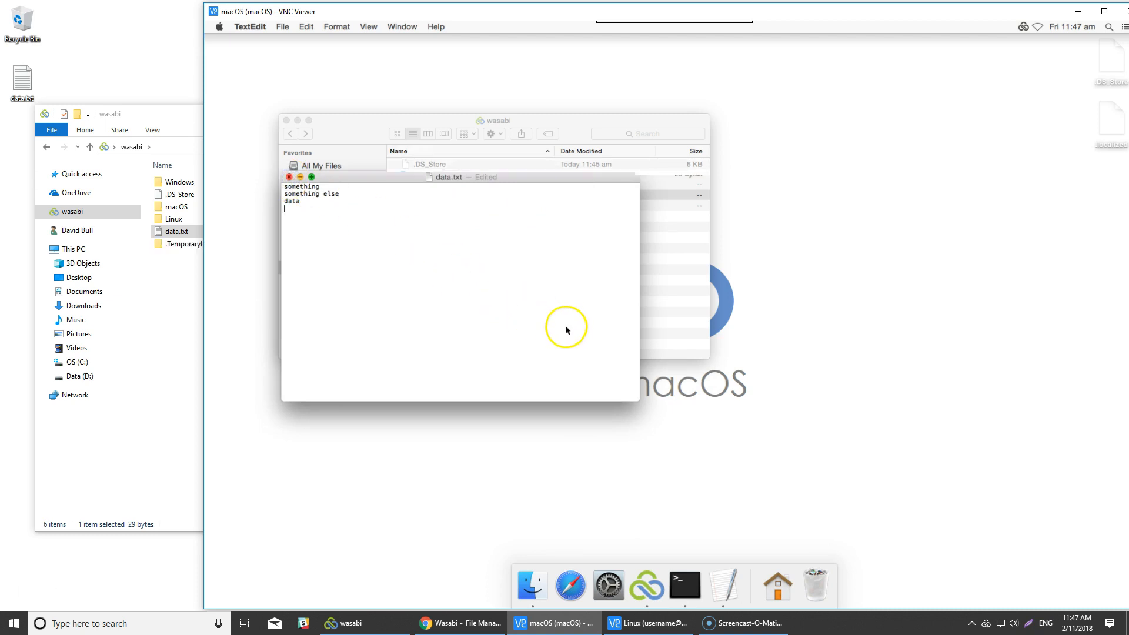
# - Check the contents of data.txt in Notepad++ on Windows, and close both the editor and the wasabi folder window
pyautogui.click(178, 330)
pyautogui.rightClick(176, 231)
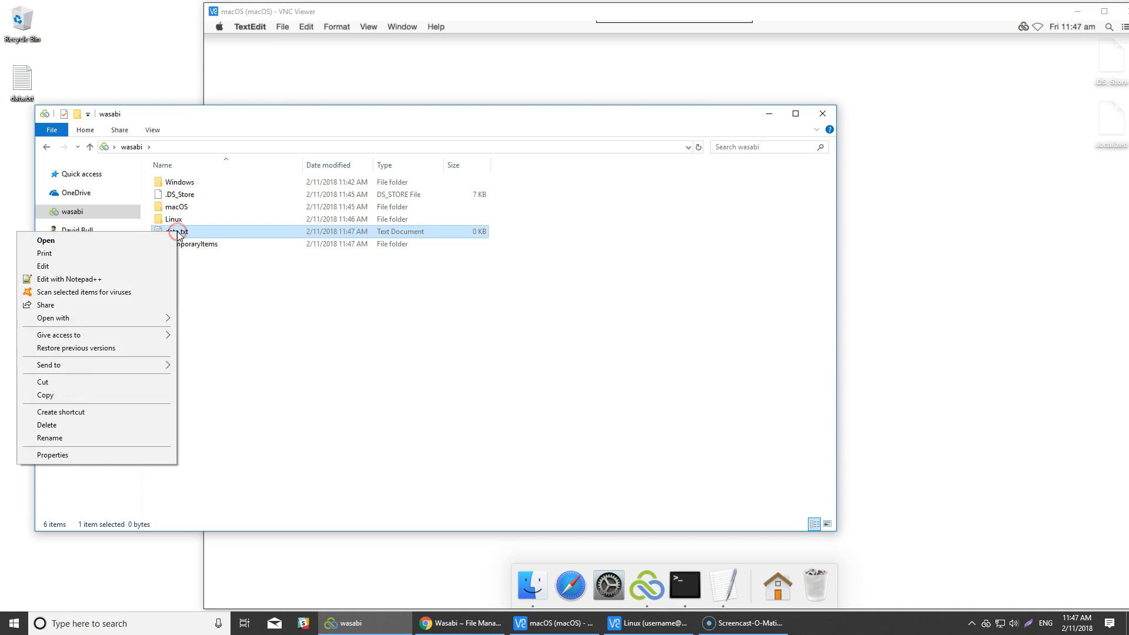
pyautogui.click(113, 279)
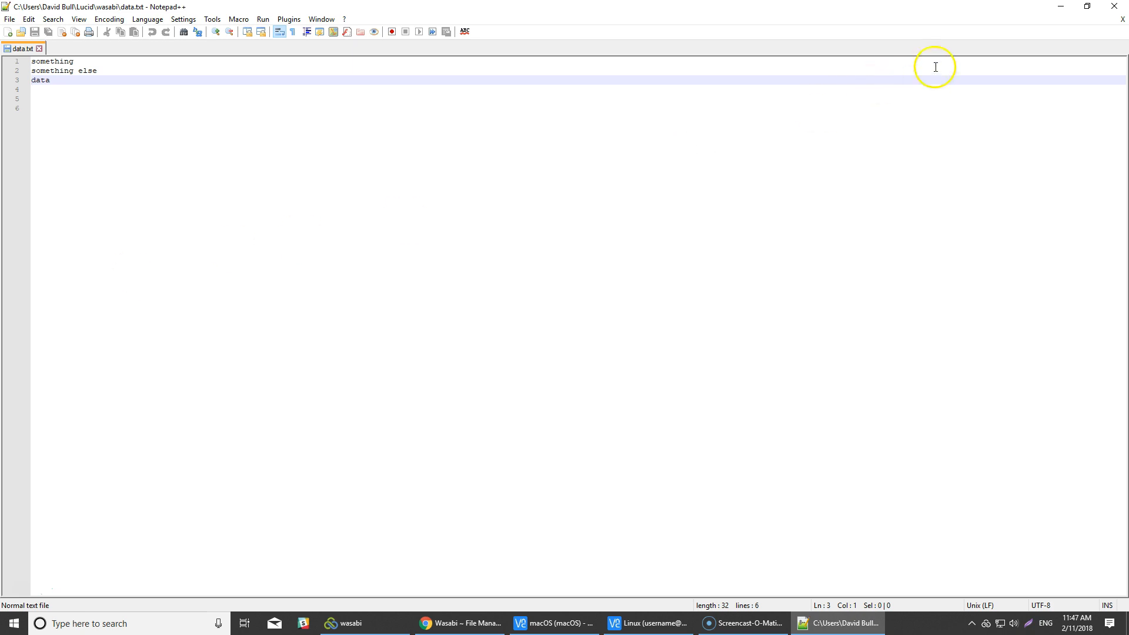
pyautogui.click(1114, 8)
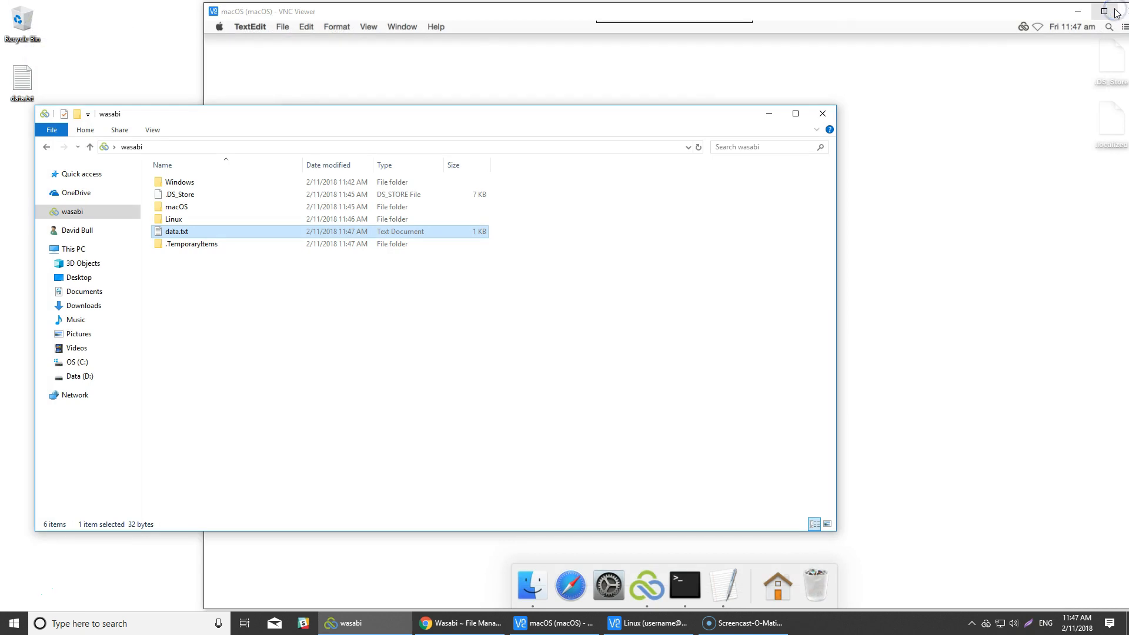
pyautogui.click(822, 114)
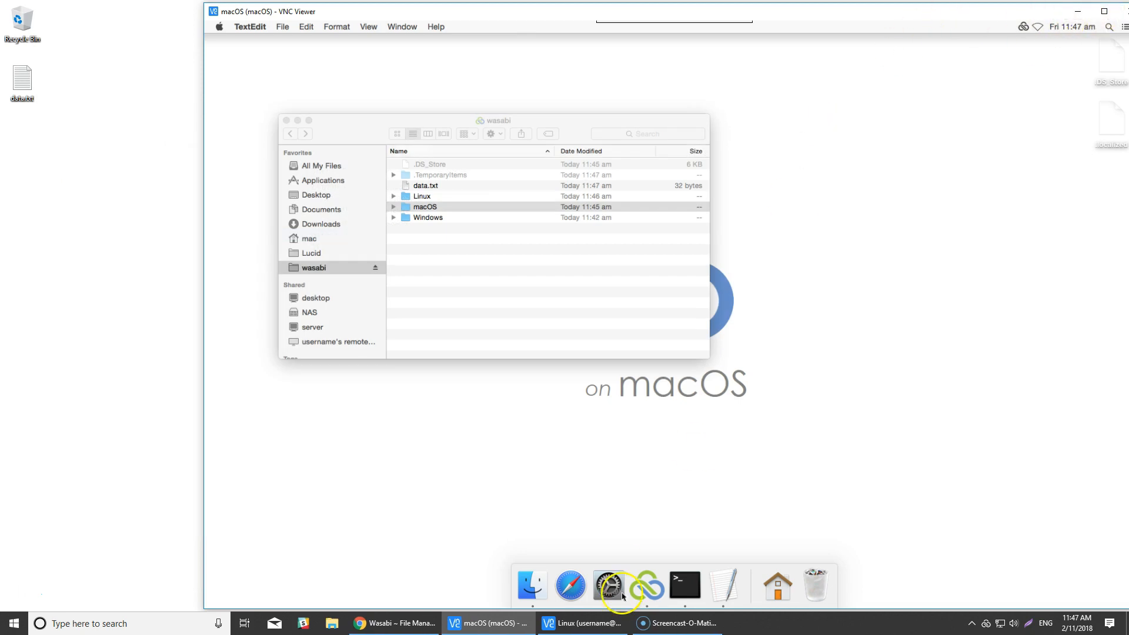
# - Switch to the Wasabi console in the browser, refresh the file space bucket and examine its objects' modification times and sizes
pyautogui.click(400, 623)
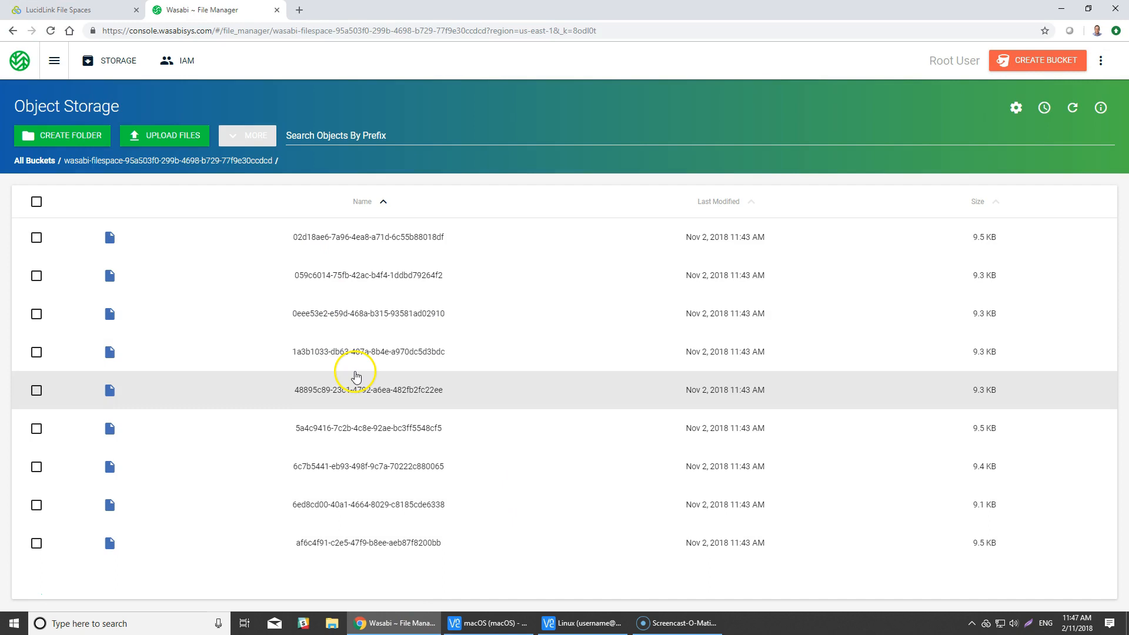
pyautogui.click(50, 31)
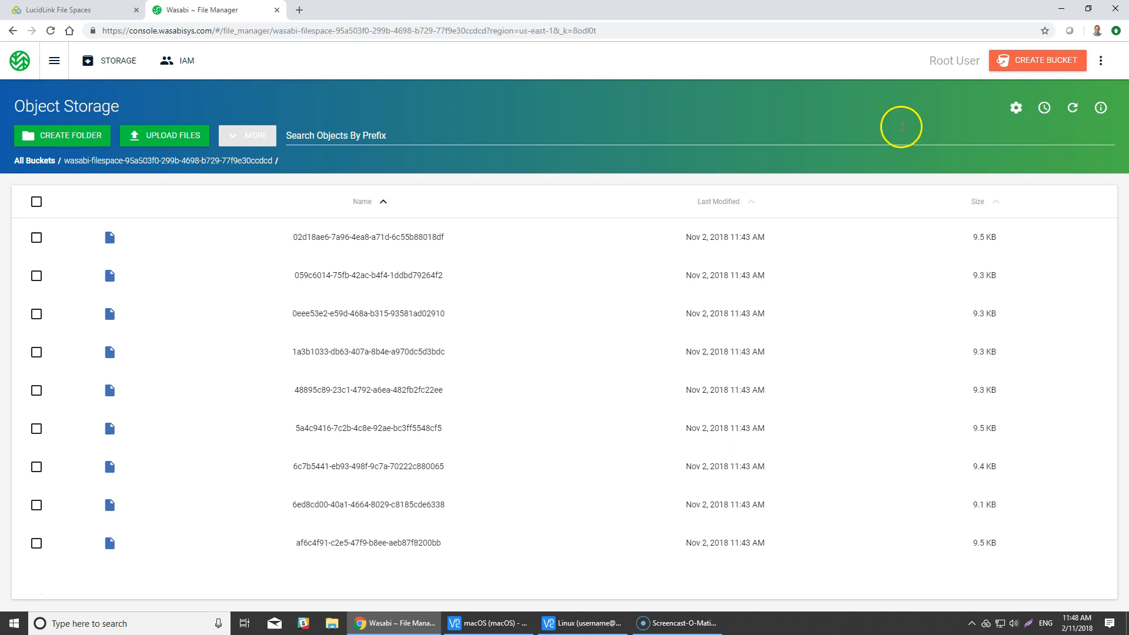
pyautogui.click(1072, 108)
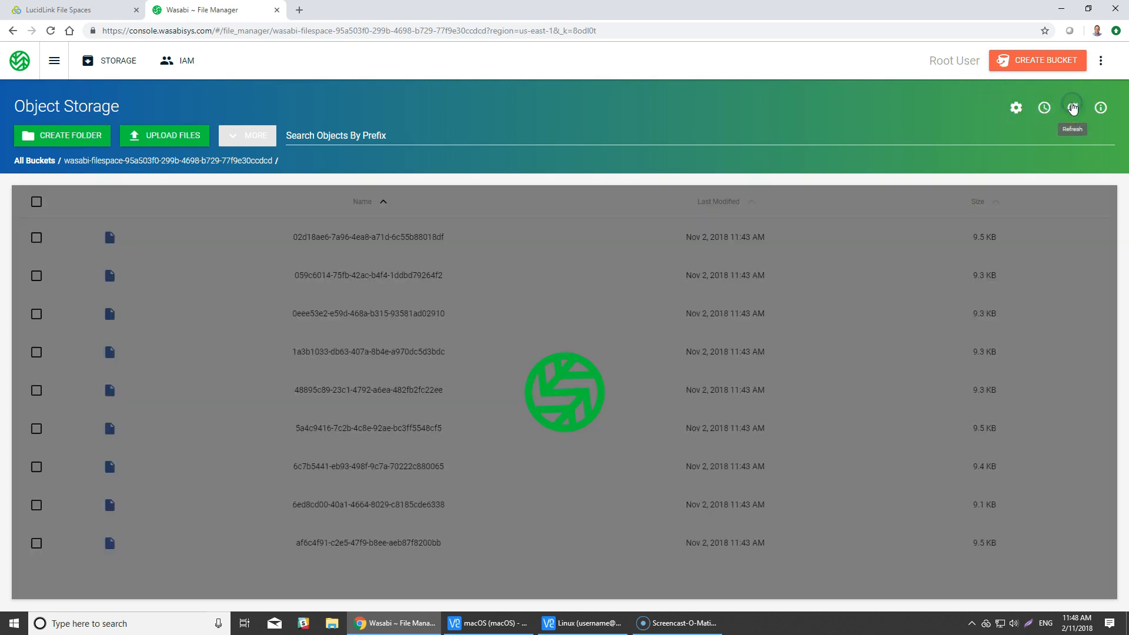
pyautogui.scroll(-3, 1060, 284)
pyautogui.scroll(-1, 1062, 288)
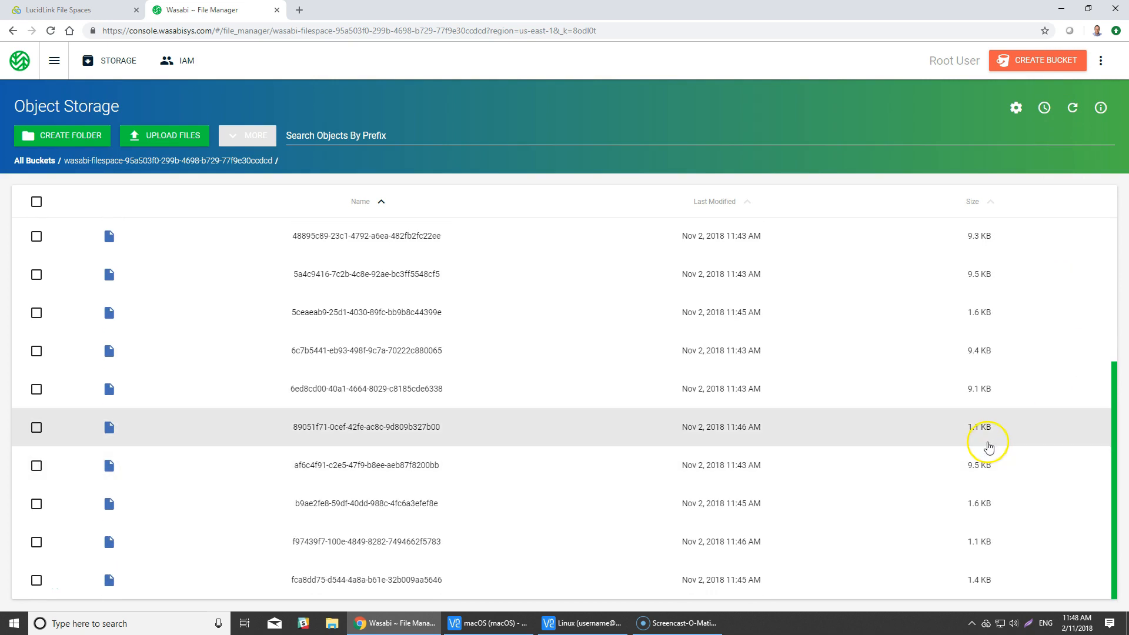
pyautogui.scroll(4, 993, 546)
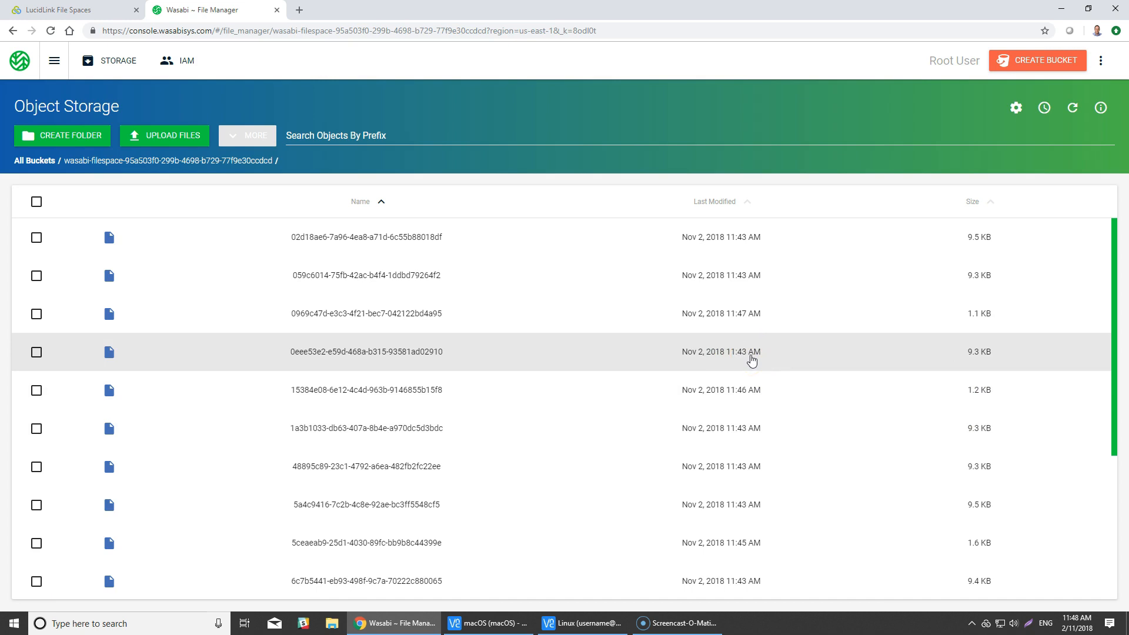
# - Refresh the bucket's object list again and check which objects remain stored
pyautogui.click(839, 359)
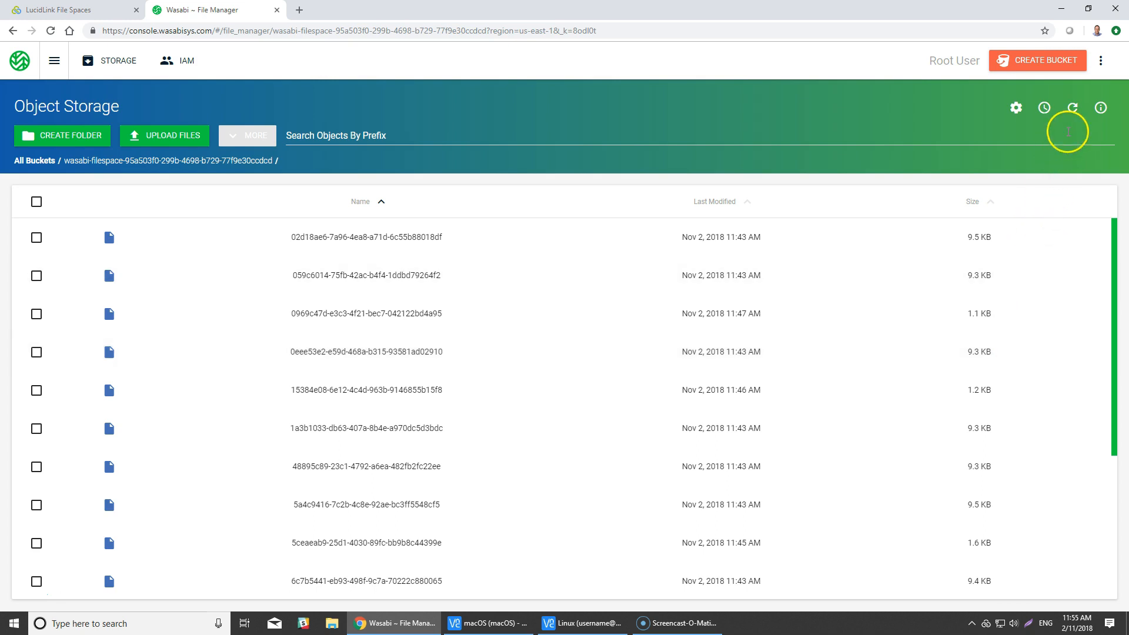
pyautogui.click(1073, 109)
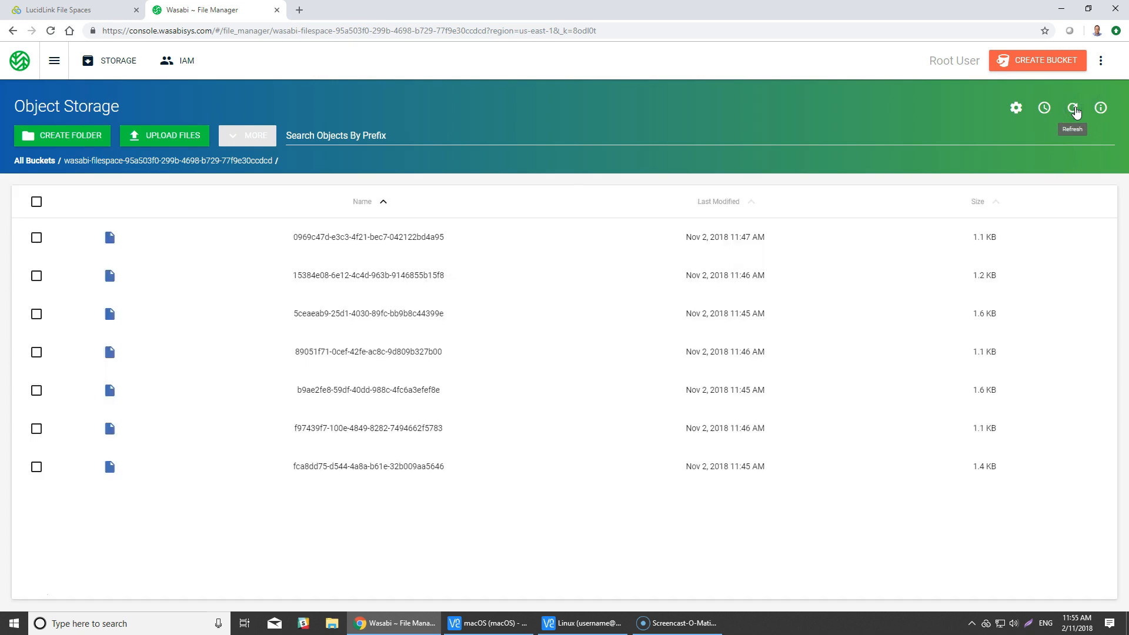
pyautogui.click(1074, 110)
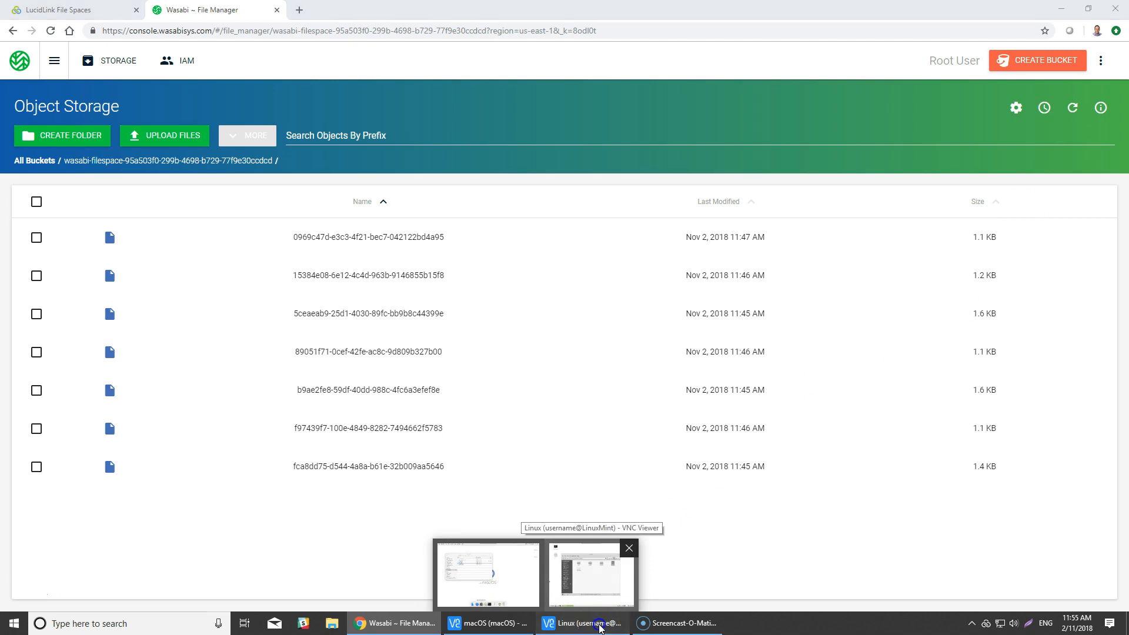
# - Switch back to the Linux remote session showing the wasabi folder
pyautogui.click(600, 628)
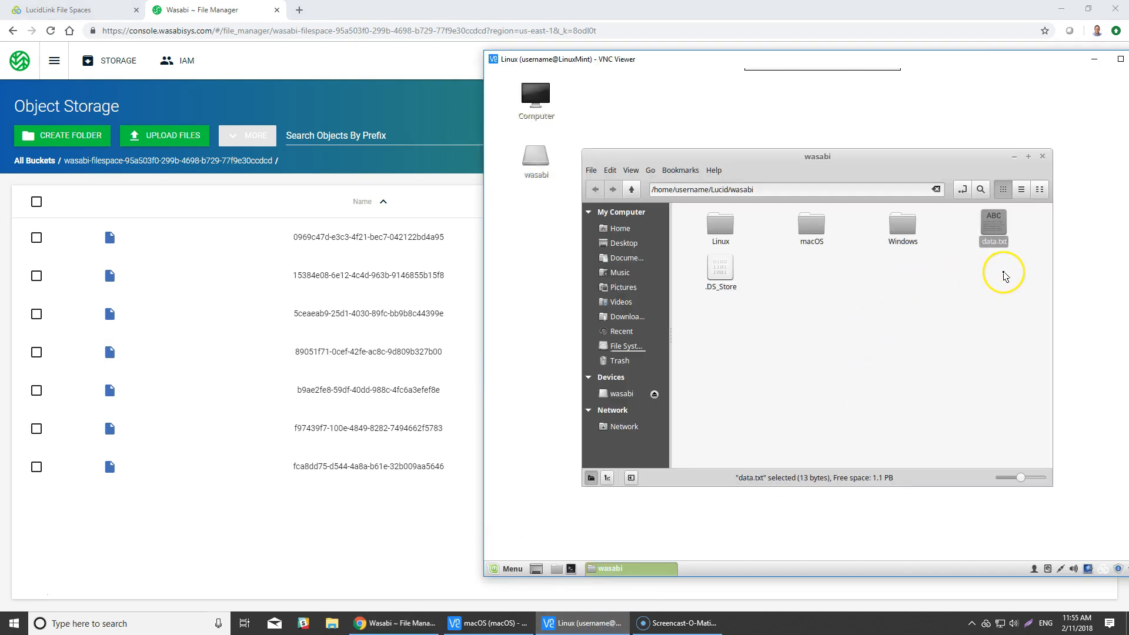